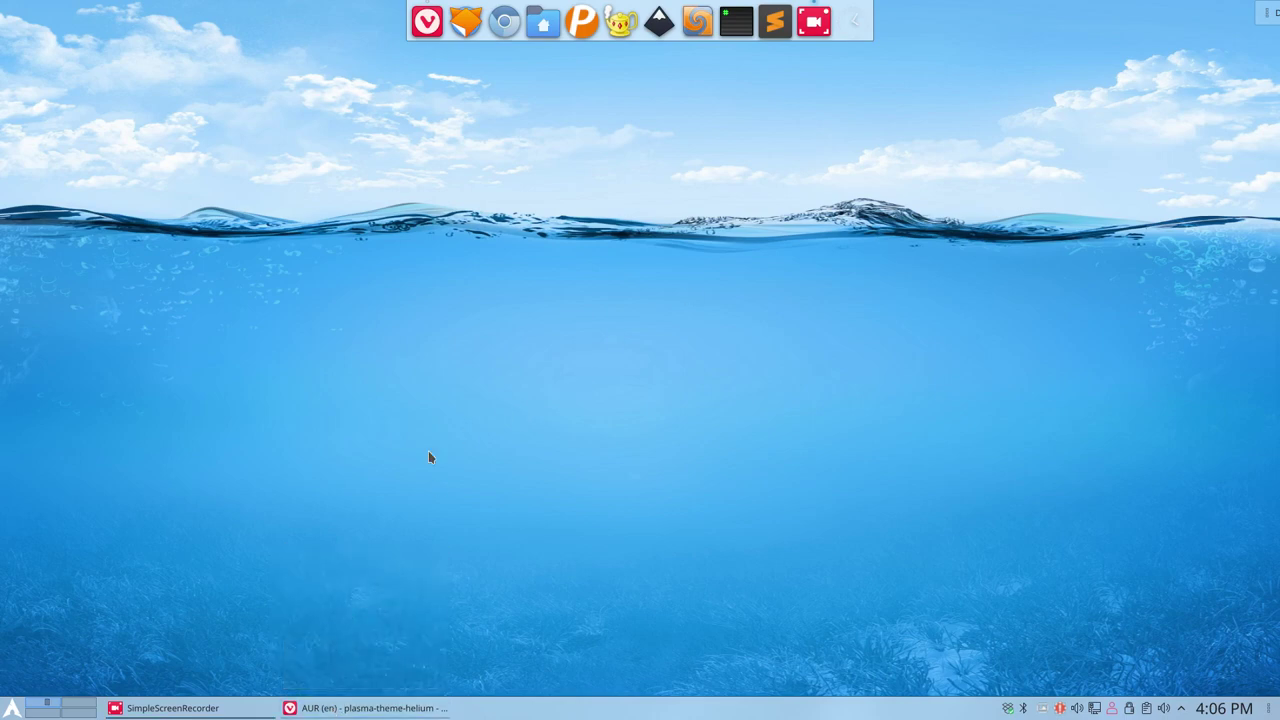
# Step: Open a Konsole terminal with the system summary and centre it on the desktop
pyautogui.hotkey('ctrl', 'alt', 't')
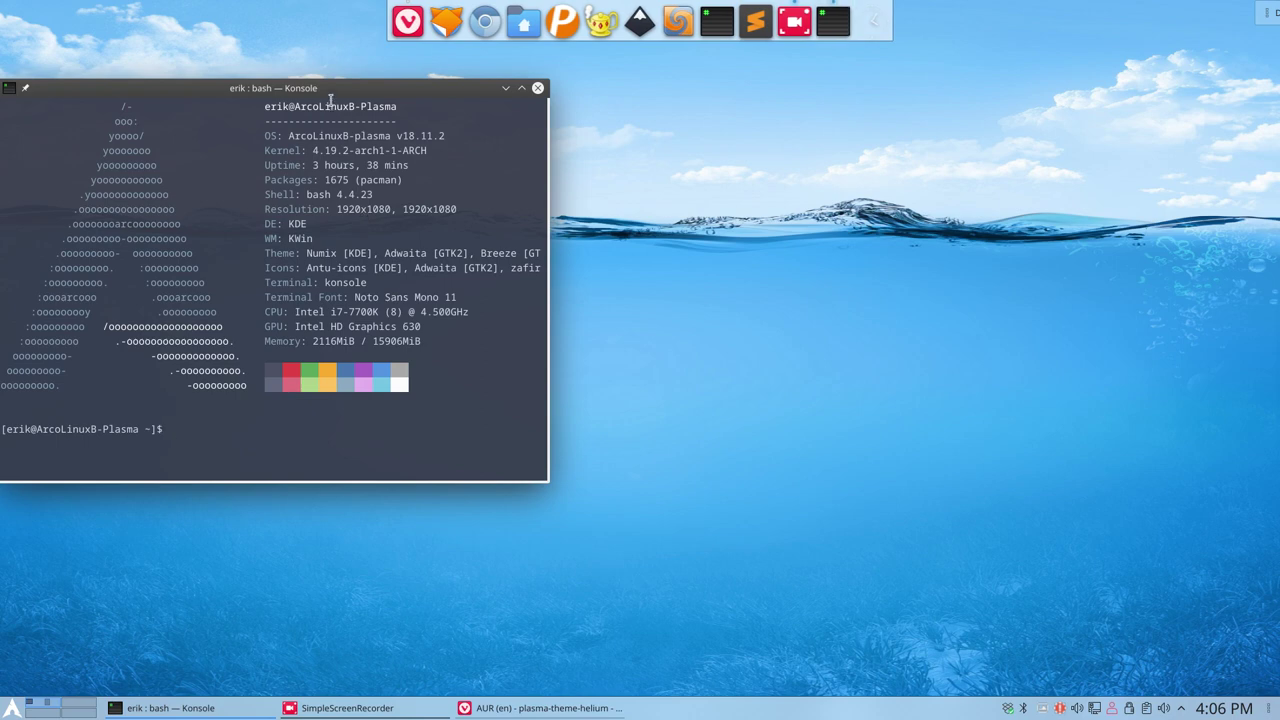
pyautogui.moveTo(326, 88); pyautogui.dragTo(671, 126)
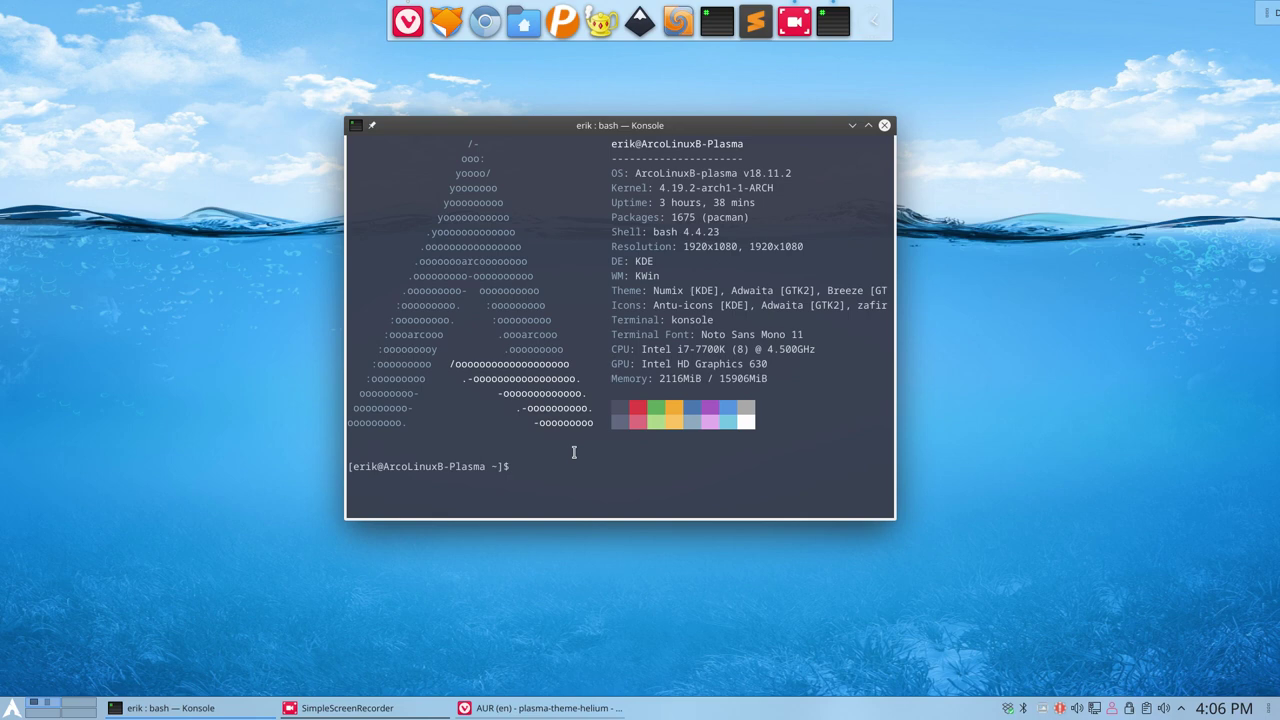
pyautogui.click(10, 708)
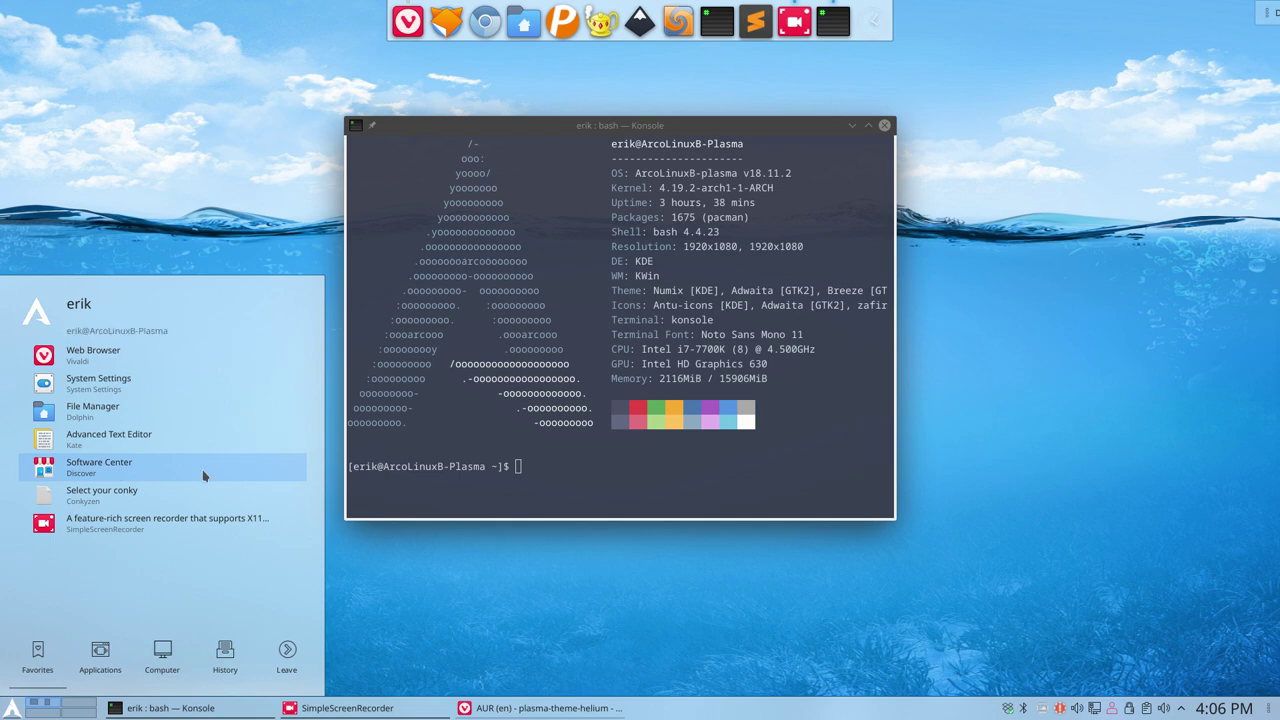
# Step: Search 'yay helium', pick plasma-theme-helium, then cancel at the kdebase-workspace provider prompt
pyautogui.click(539, 474)
pyautogui.write('yay')
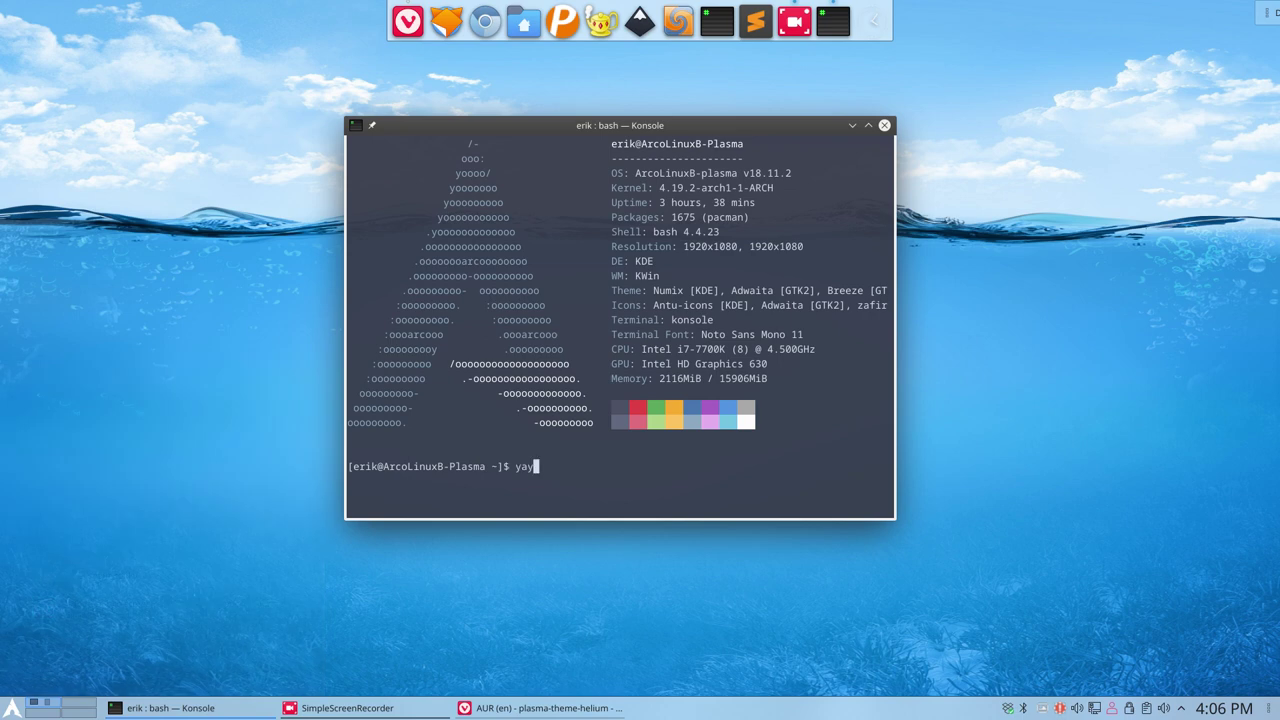
pyautogui.write(' helium')
pyautogui.press('Return')
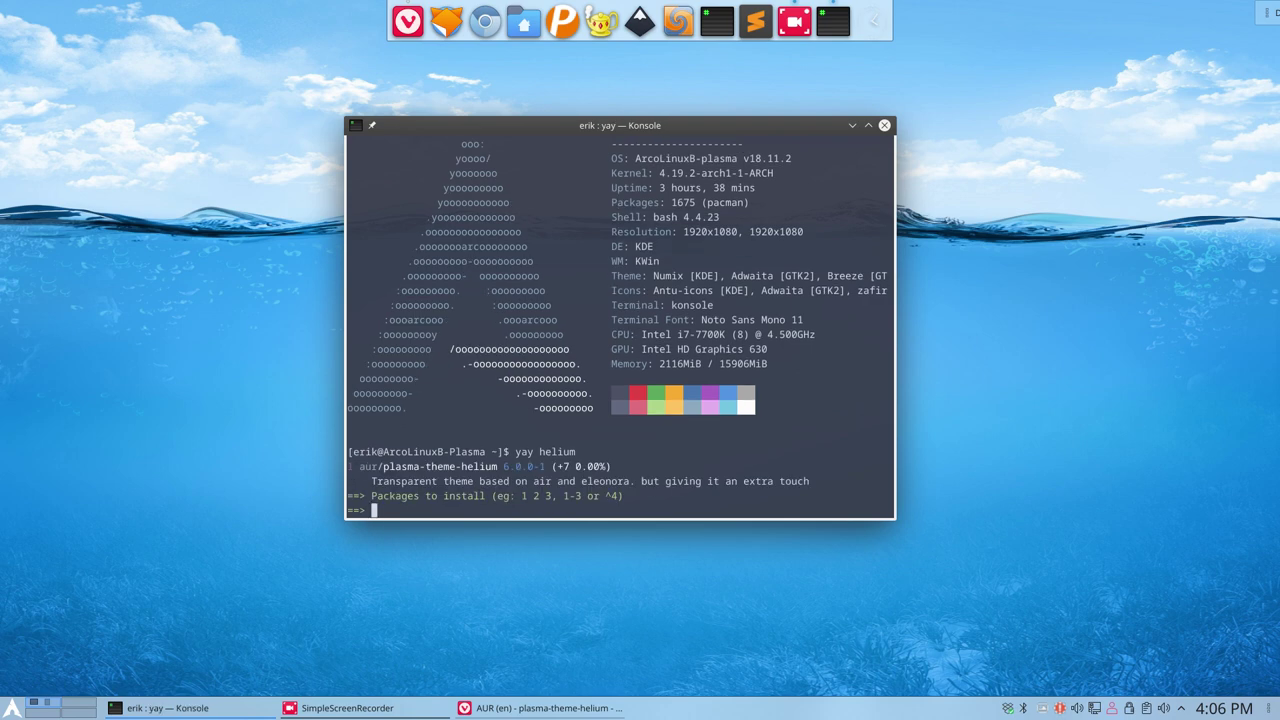
pyautogui.write('1')
pyautogui.press('Return')
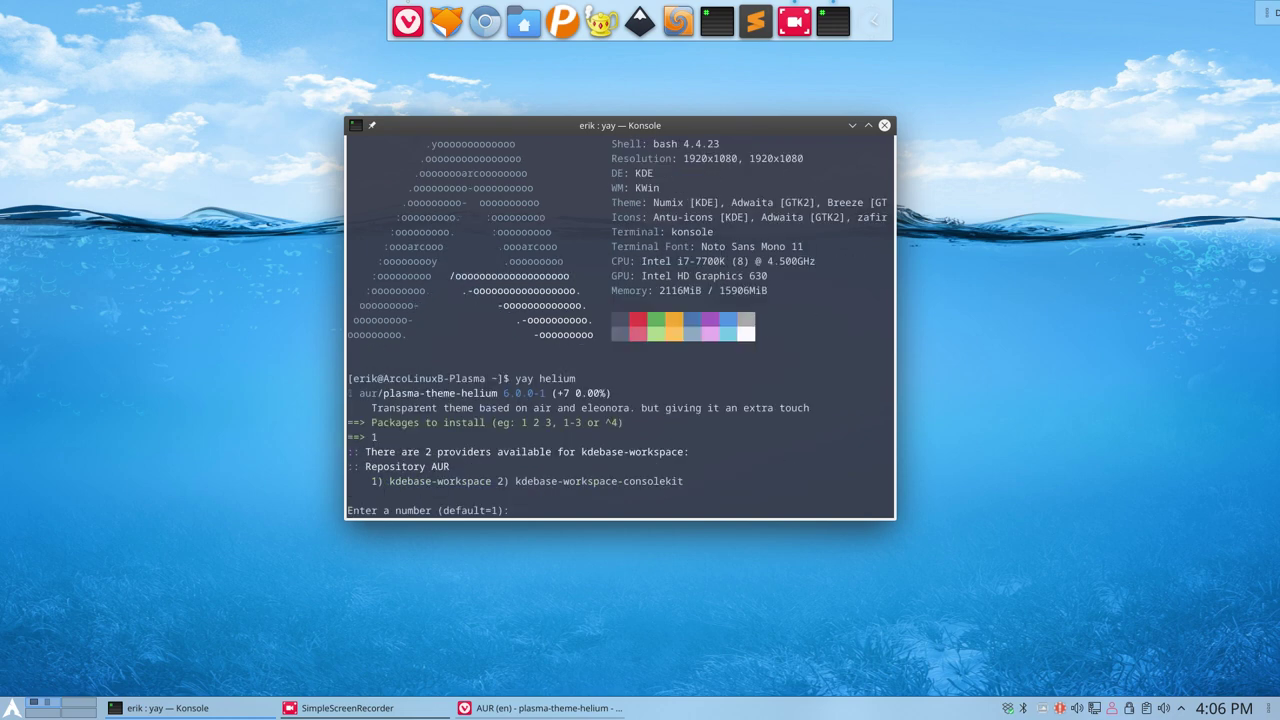
pyautogui.hotkey('ctrl', 'c')
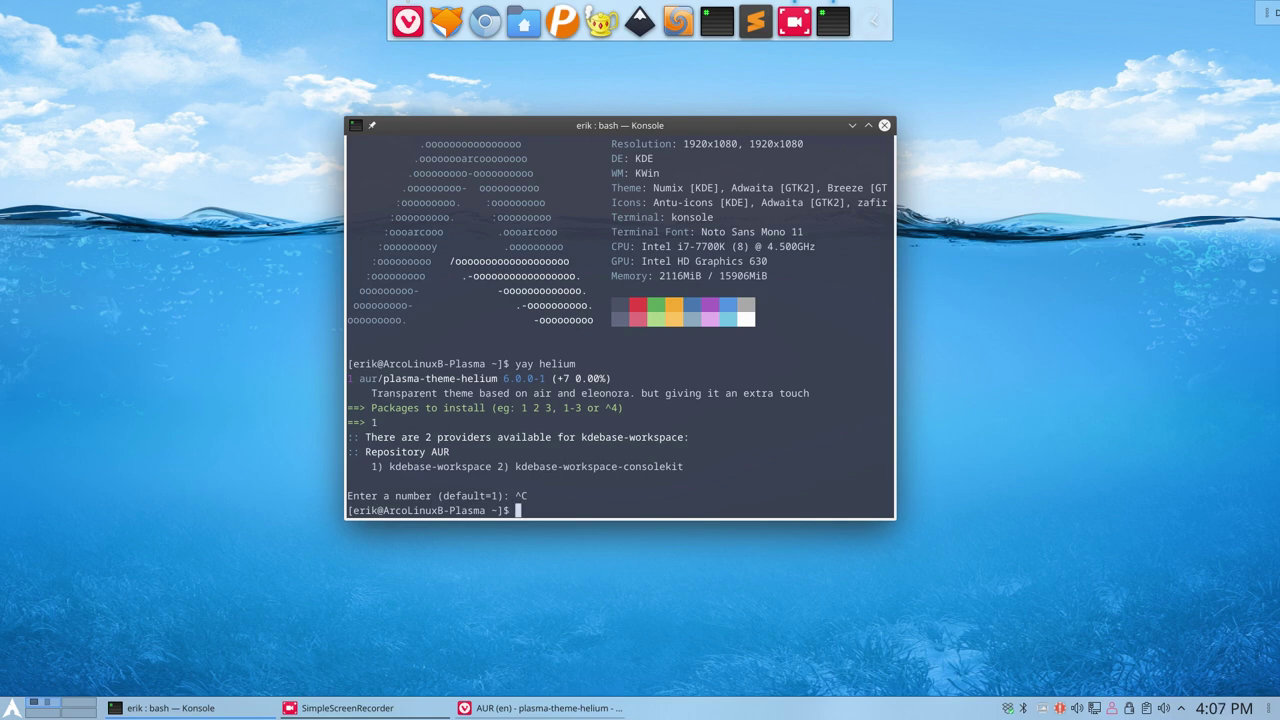
# Step: Run 'yay plasma theme' after cancelling 'yay plasma themes', and maximise the terminal
pyautogui.write('yay plasma themes')
pyautogui.press('Return')
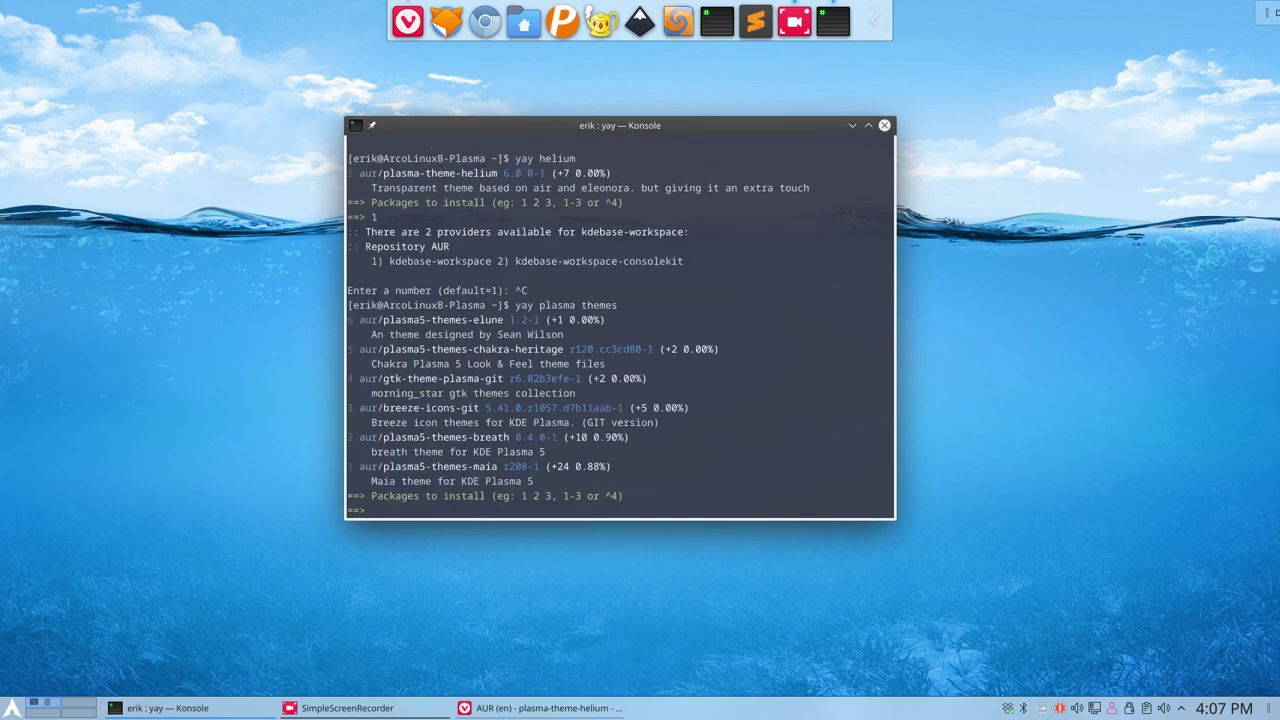
pyautogui.press('Up')
pyautogui.hotkey('ctrl', 'c')
pyautogui.press('Up')
pyautogui.press('BackSpace')
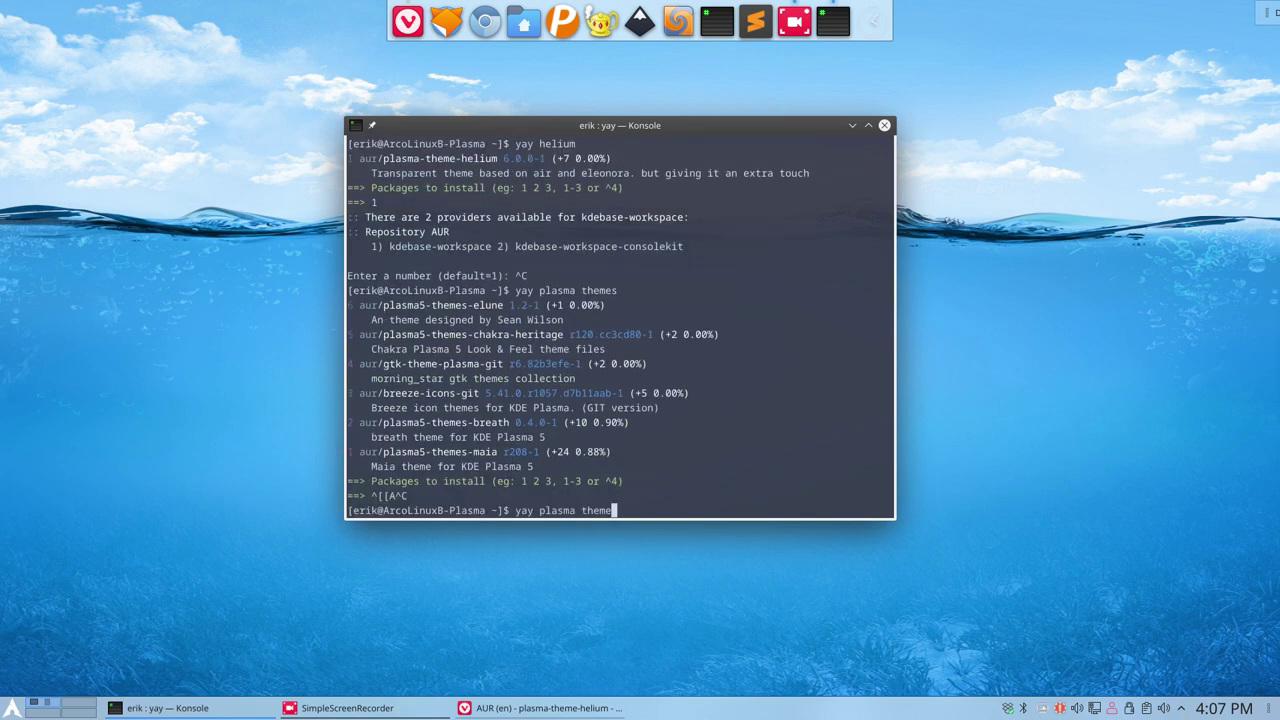
pyautogui.press('Return')
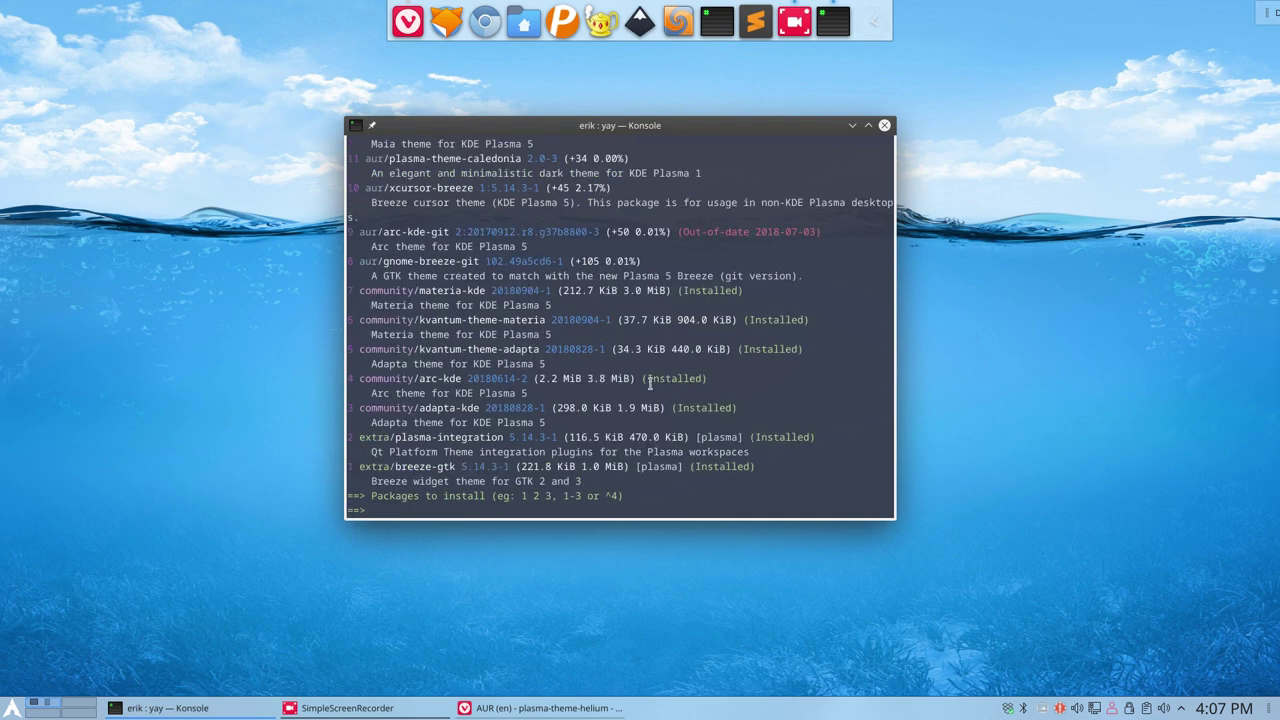
pyautogui.doubleClick(714, 131)
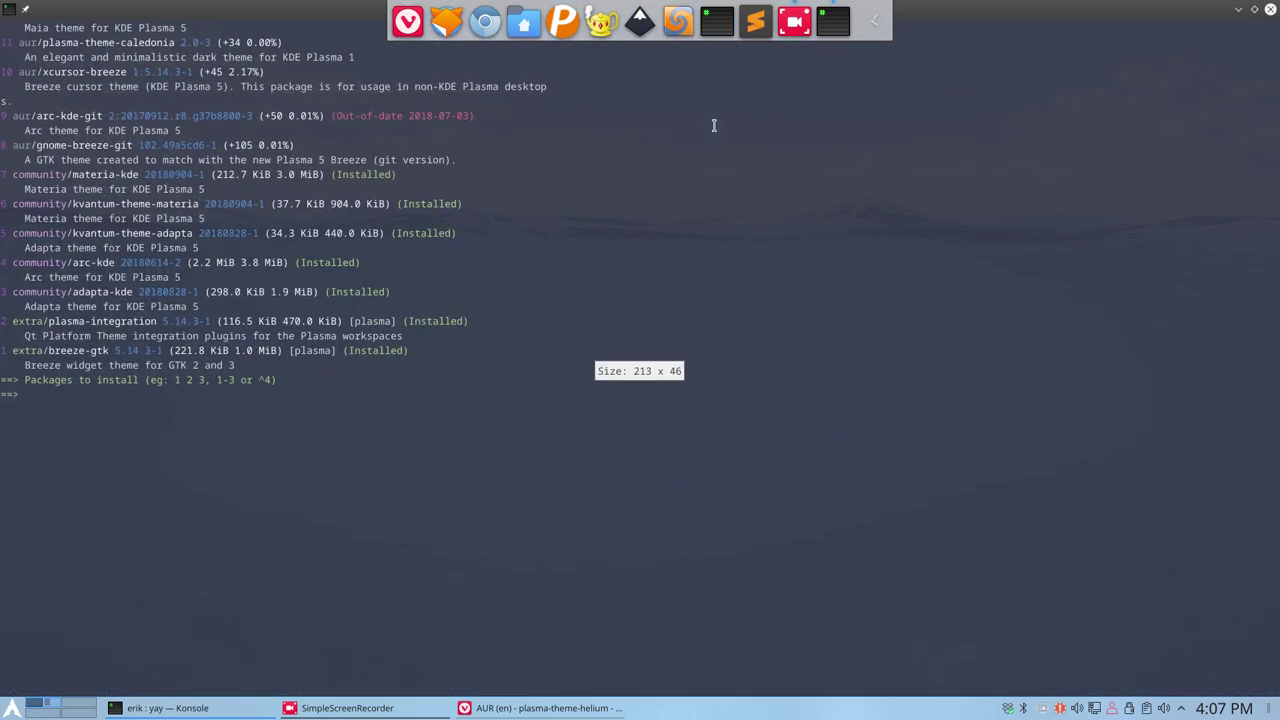
# Step: Review the results, noting the orphaned themes and plasma-theme-diamond's out-of-date version
pyautogui.scroll(15, 360, 400)
pyautogui.scroll(11, 359, 401)
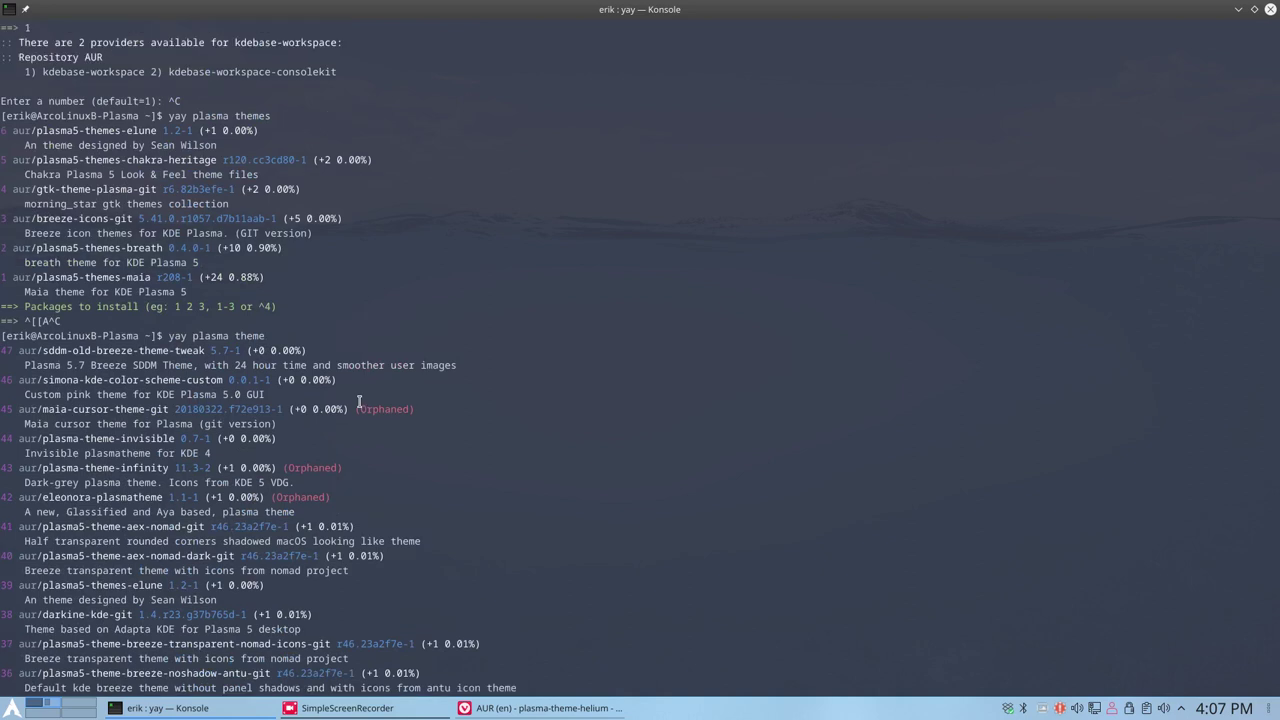
pyautogui.scroll(-4, 359, 401)
pyautogui.scroll(-3, 359, 401)
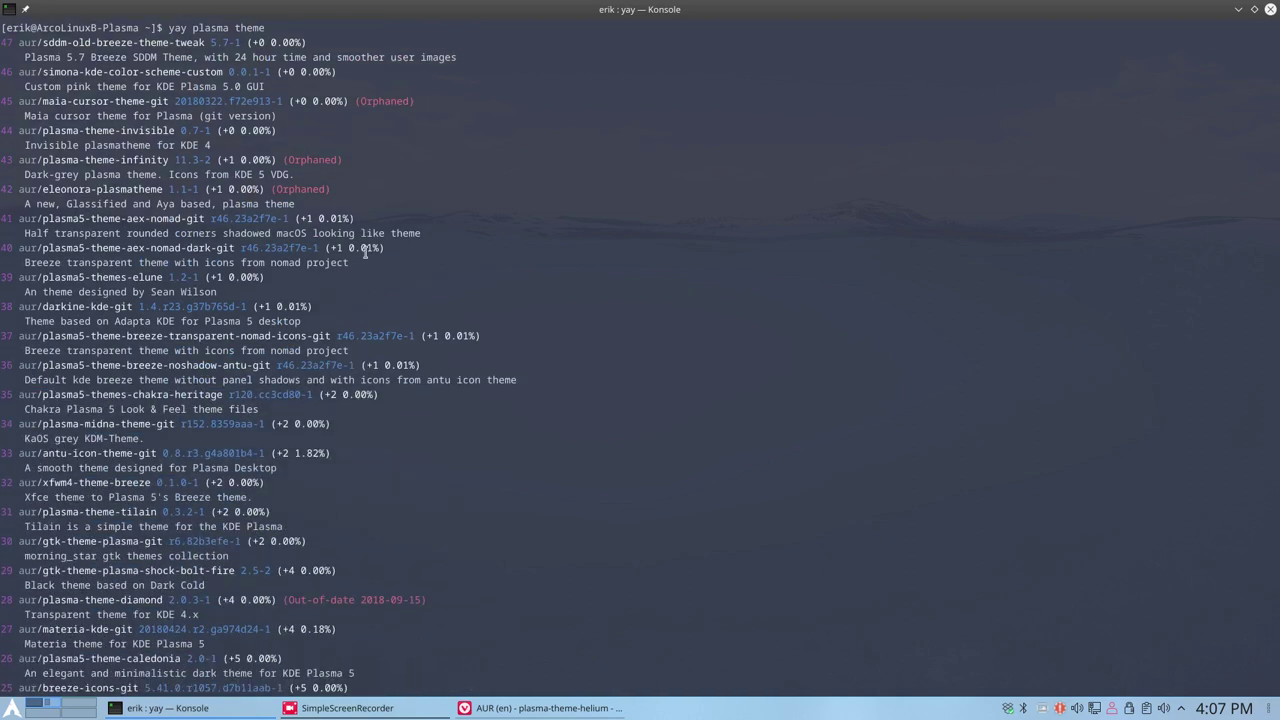
pyautogui.doubleClick(374, 100)
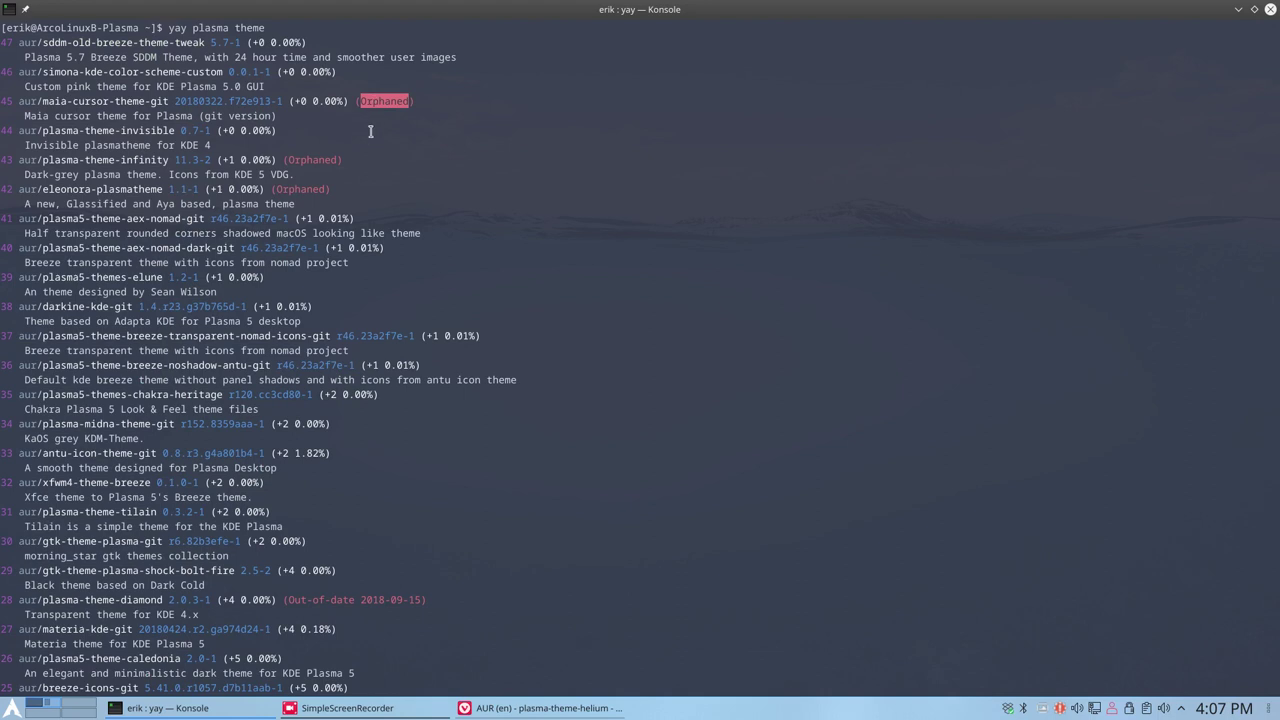
pyautogui.doubleClick(321, 160)
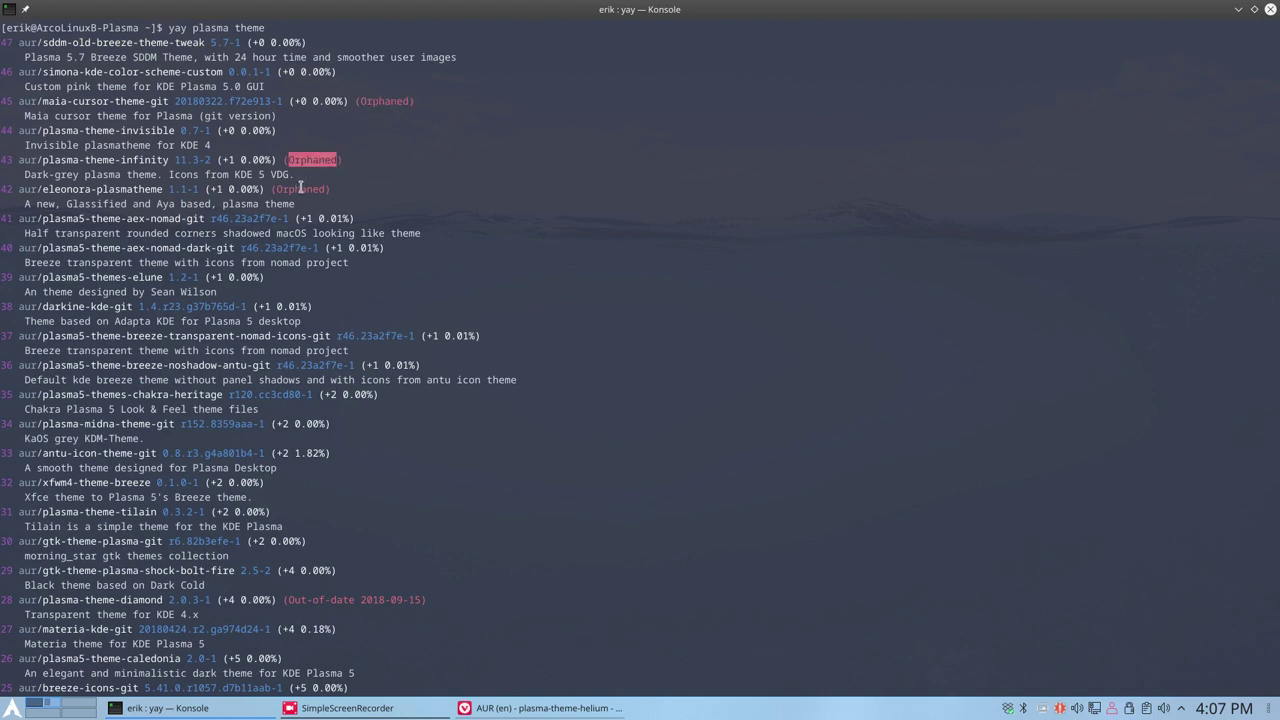
pyautogui.doubleClick(300, 189)
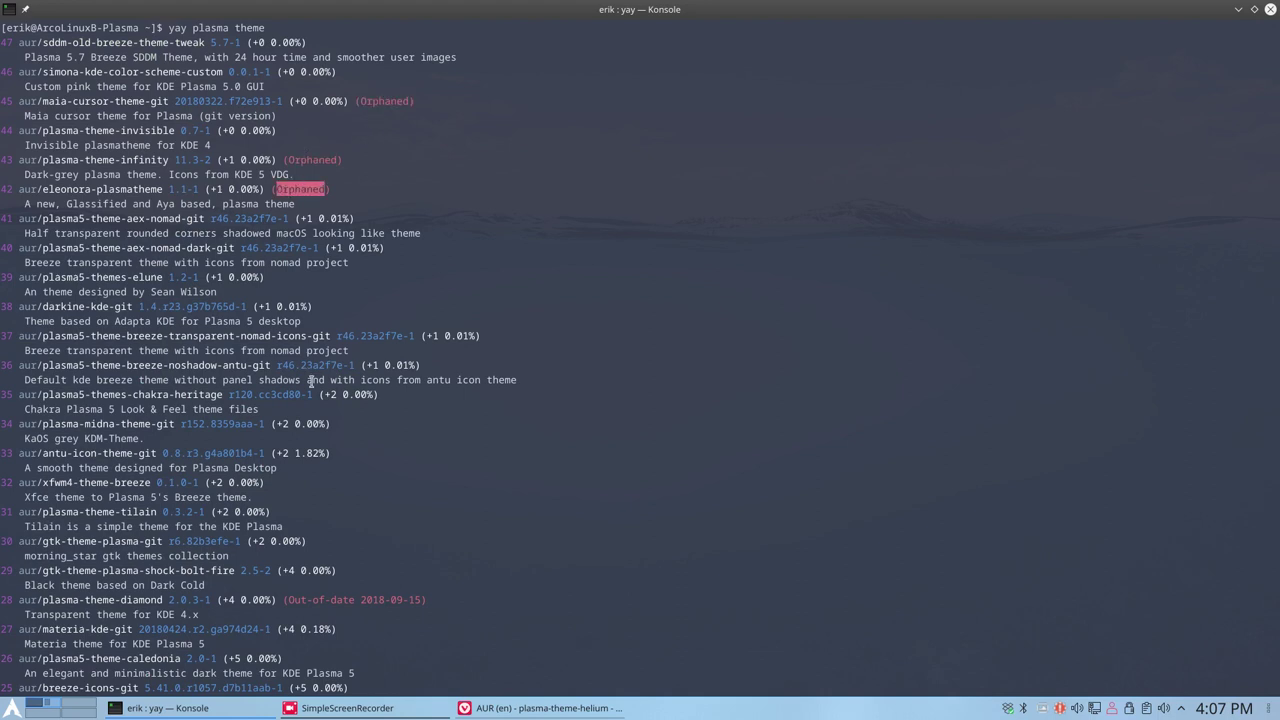
pyautogui.scroll(-2, 311, 381)
pyautogui.scroll(-3, 311, 381)
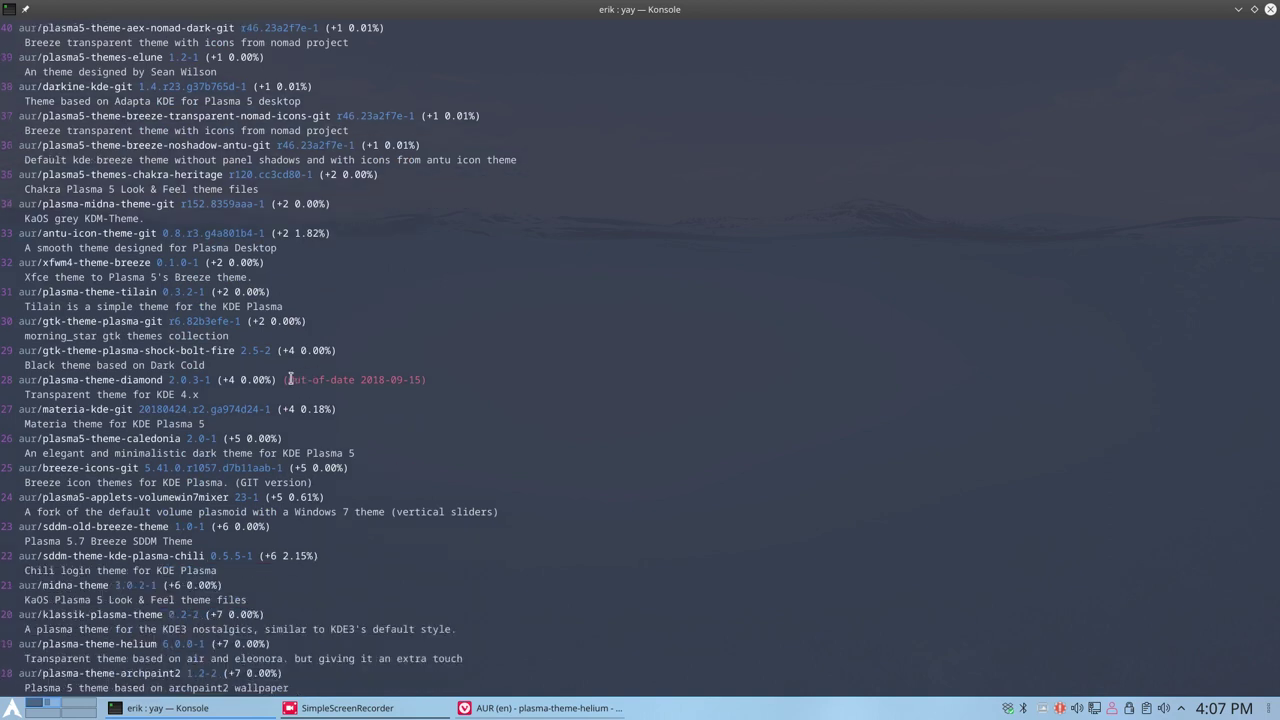
pyautogui.moveTo(285, 379); pyautogui.dragTo(429, 375)
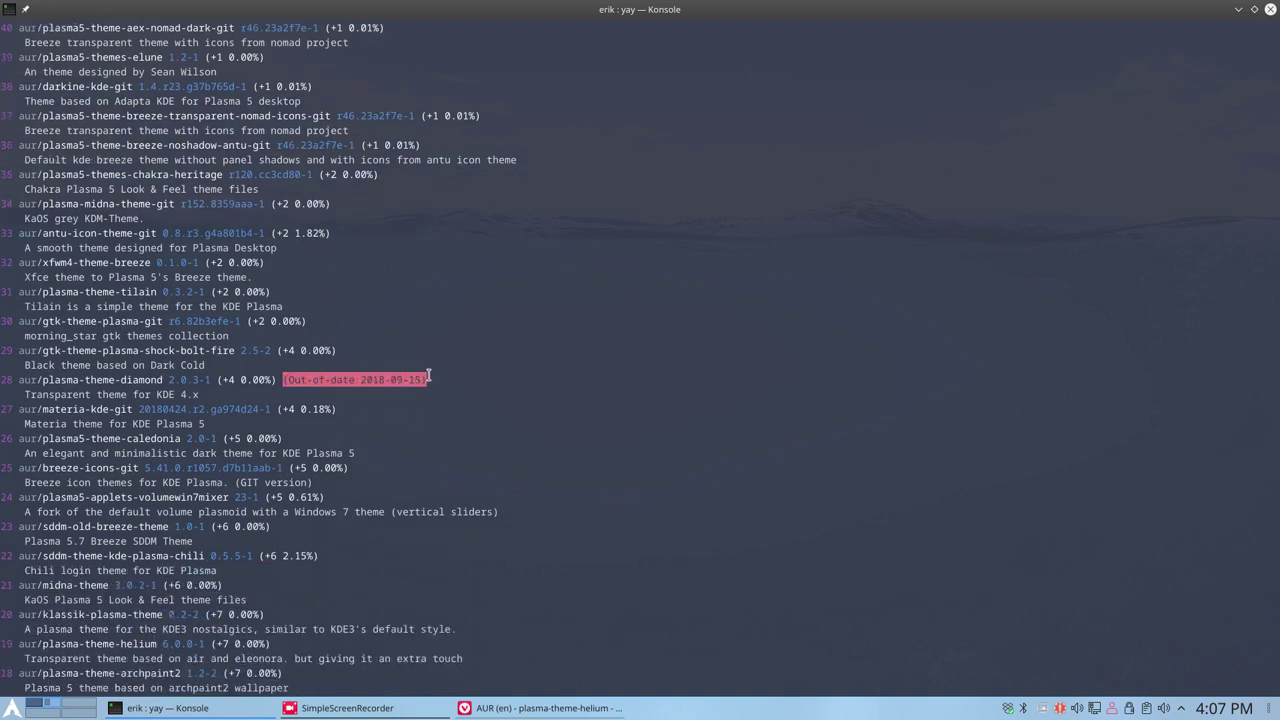
pyautogui.click(378, 386)
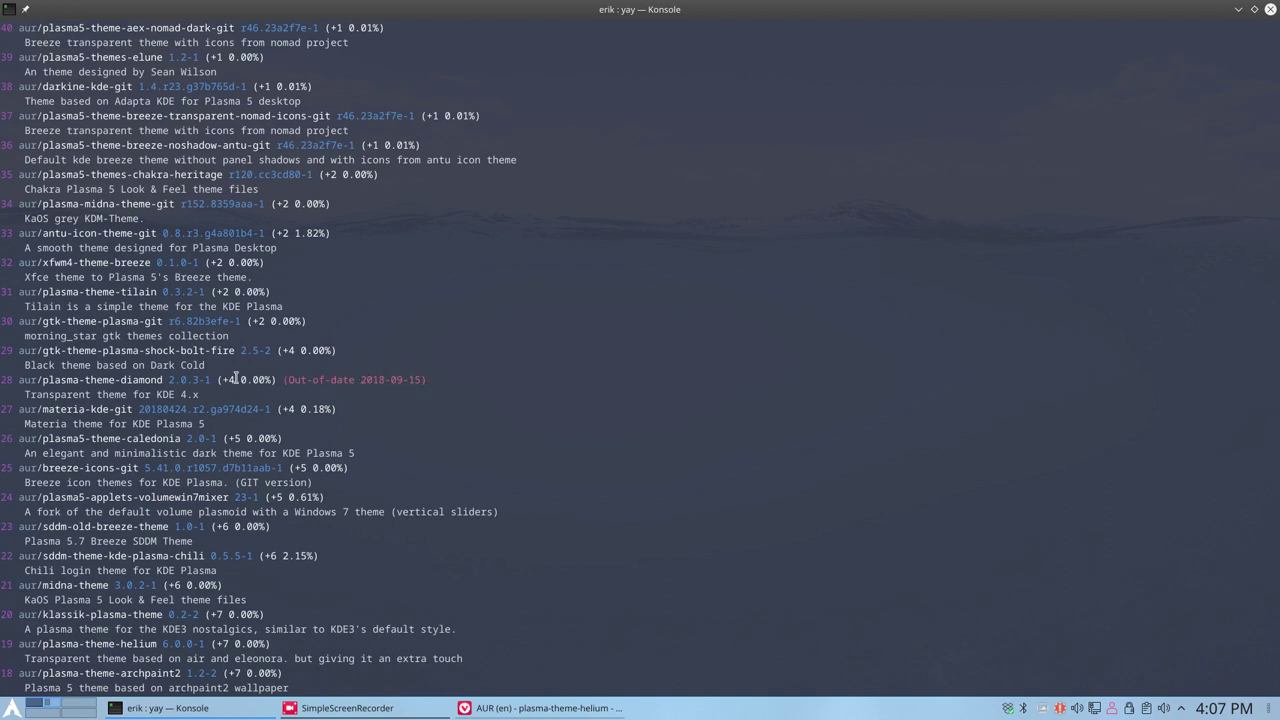
pyautogui.moveTo(168, 379); pyautogui.dragTo(210, 379)
# Step: Review further, noting numix-kde-theme-git as Installed and plasma-theme-archlinux as the one to install
pyautogui.scroll(-1, 233, 411)
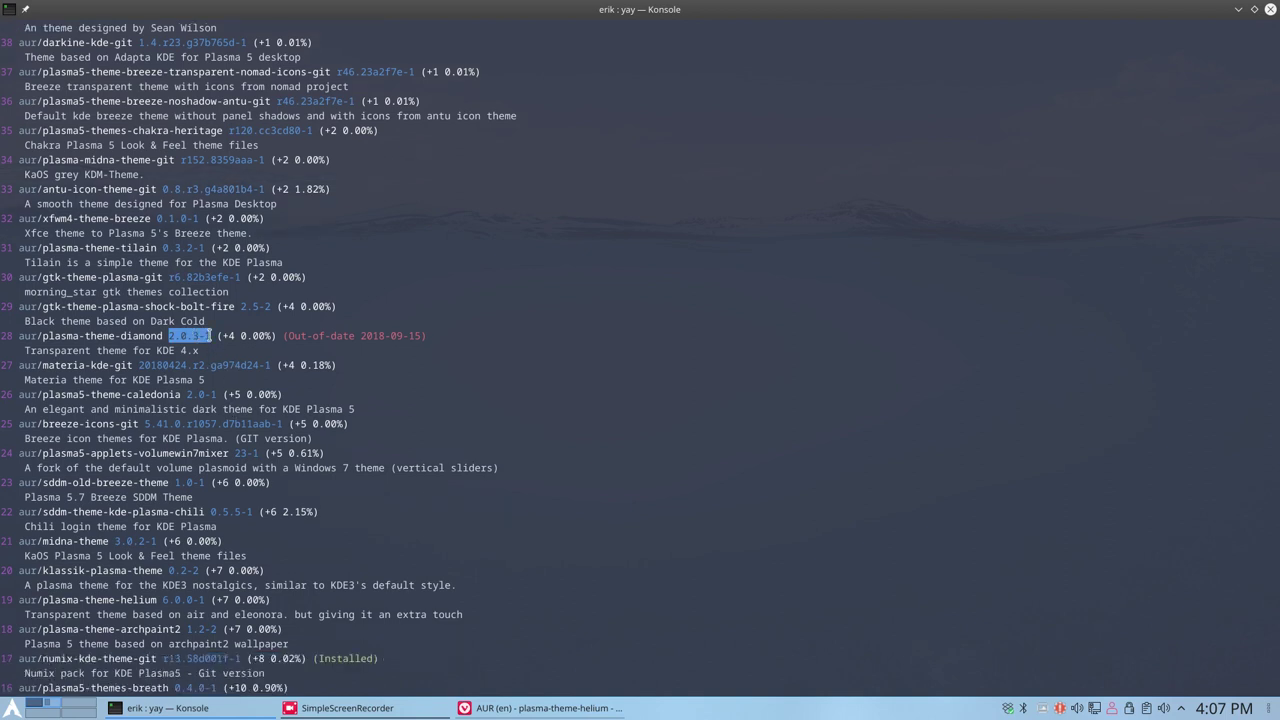
pyautogui.scroll(-2, 209, 336)
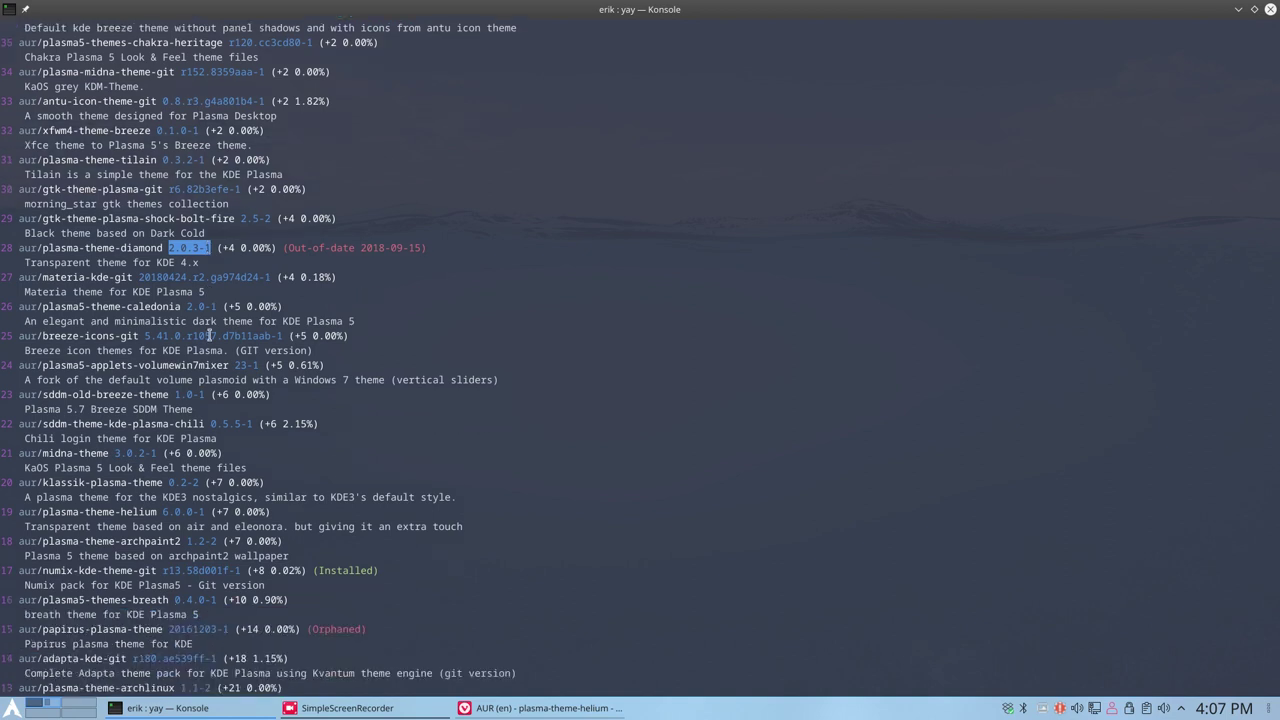
pyautogui.moveTo(366, 247); pyautogui.dragTo(426, 247)
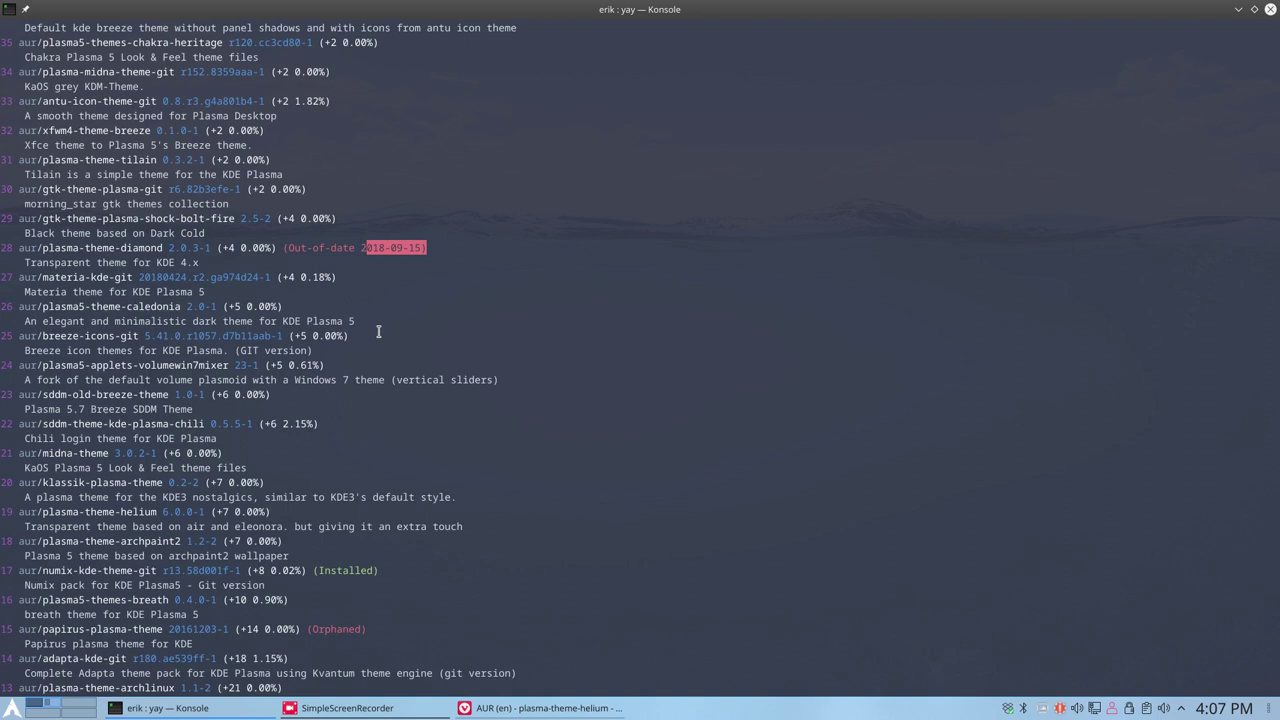
pyautogui.scroll(-3, 378, 331)
pyautogui.doubleClick(321, 435)
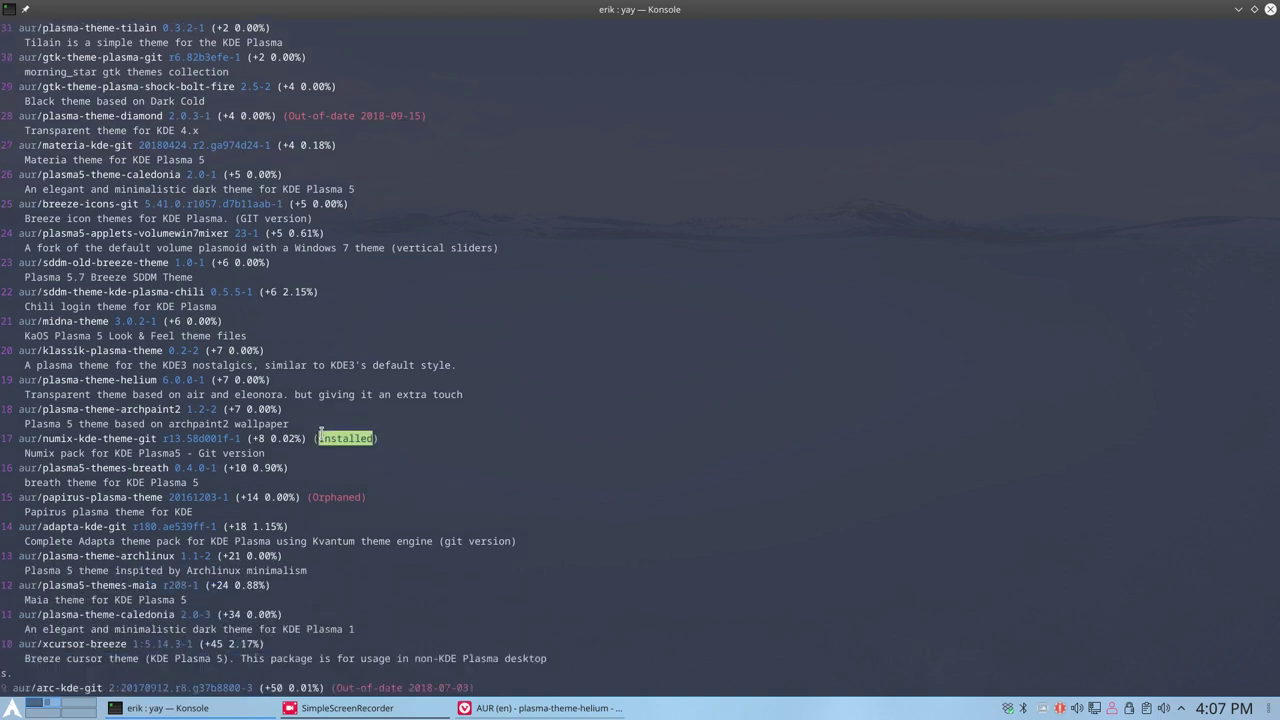
pyautogui.moveTo(44, 438); pyautogui.dragTo(160, 446)
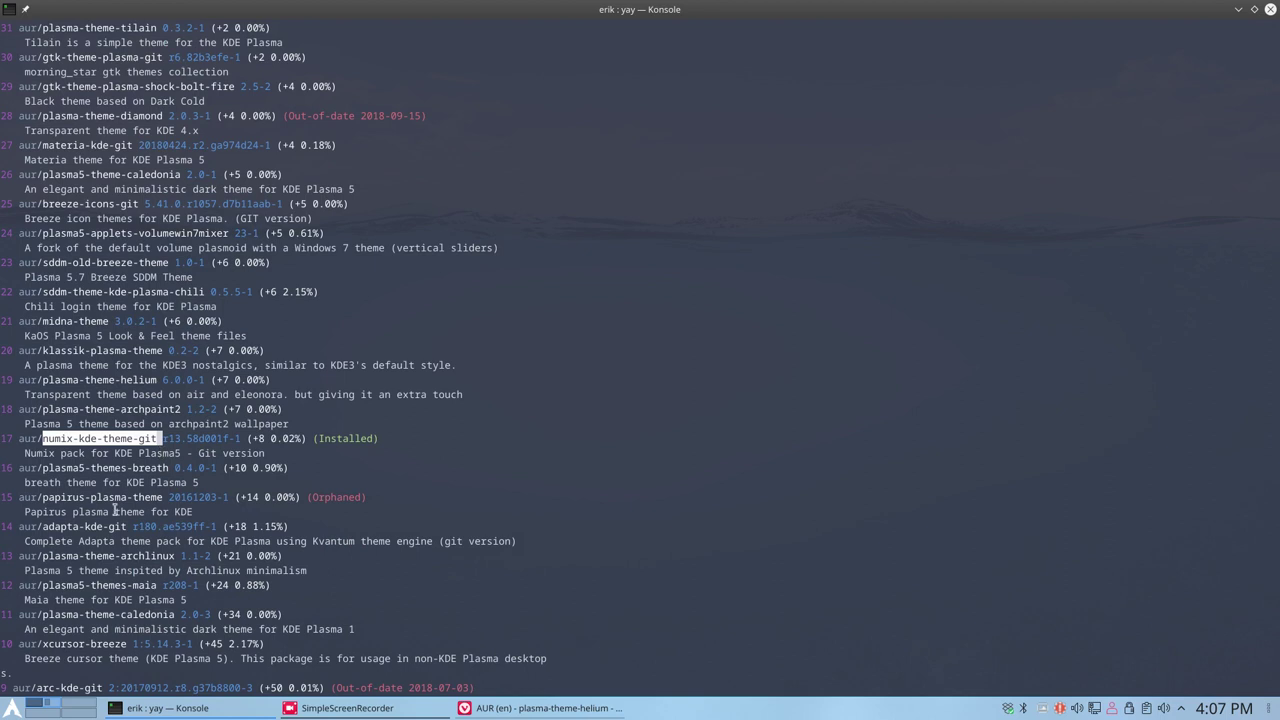
pyautogui.scroll(-3, 106, 516)
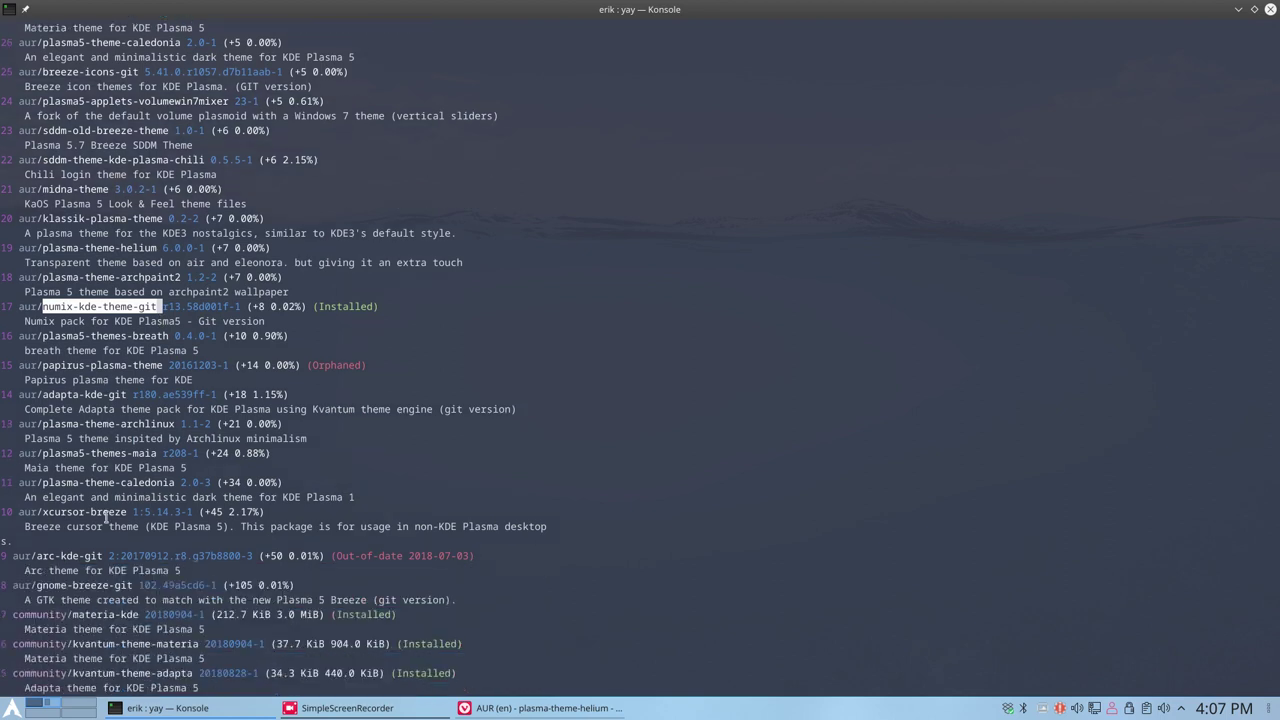
pyautogui.scroll(-1, 106, 516)
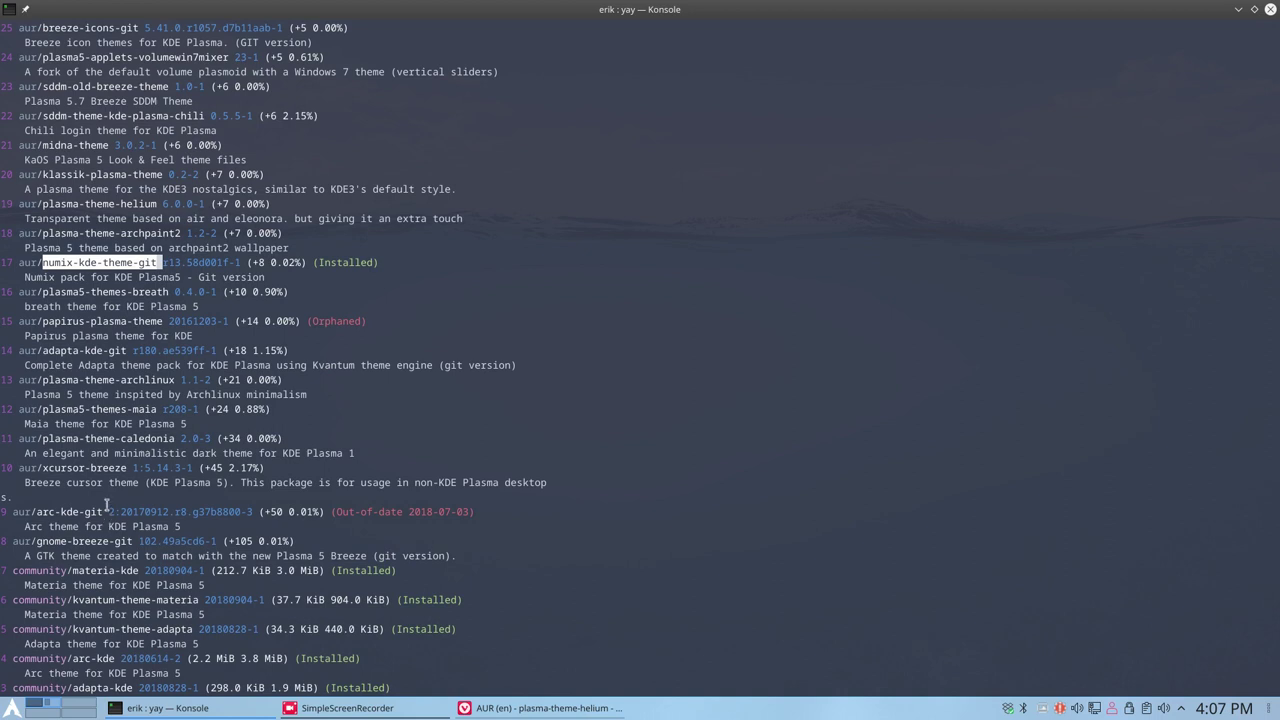
pyautogui.moveTo(43, 380); pyautogui.dragTo(177, 380)
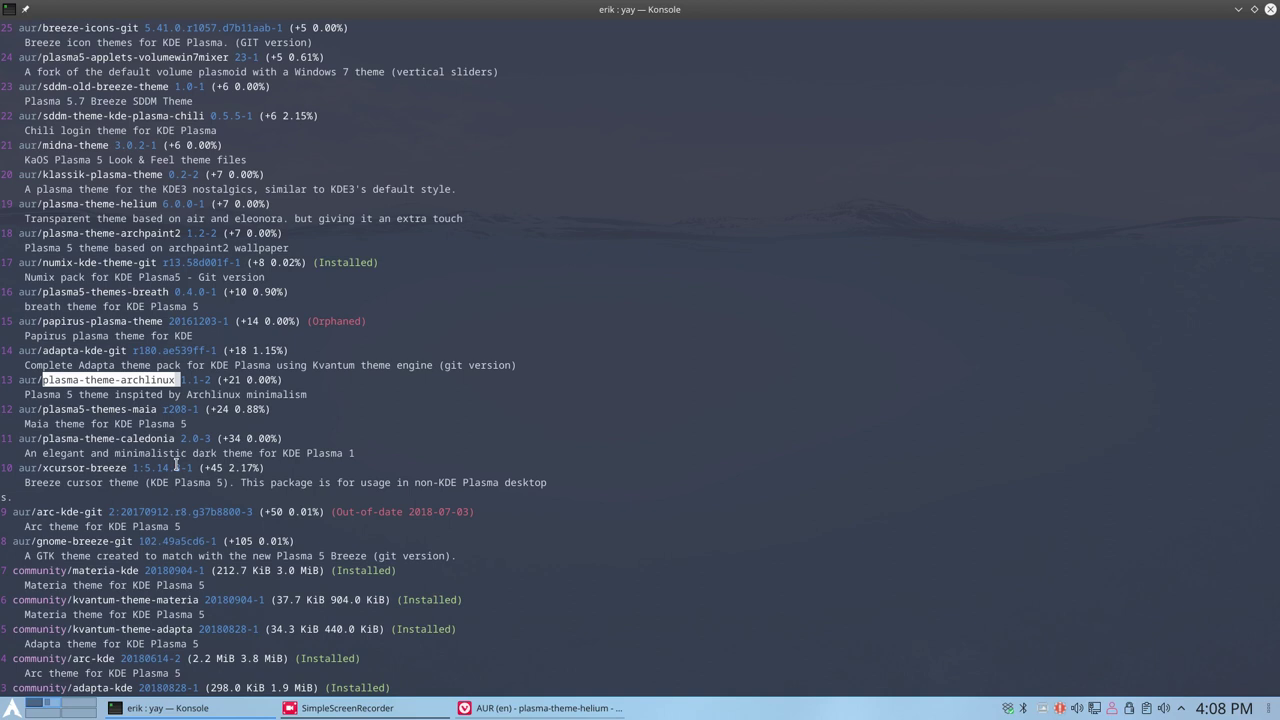
# Step: Install plasma-theme-archlinux (entry 13) with no diffs and the sudo password, then unmaximise the terminal
pyautogui.write('13')
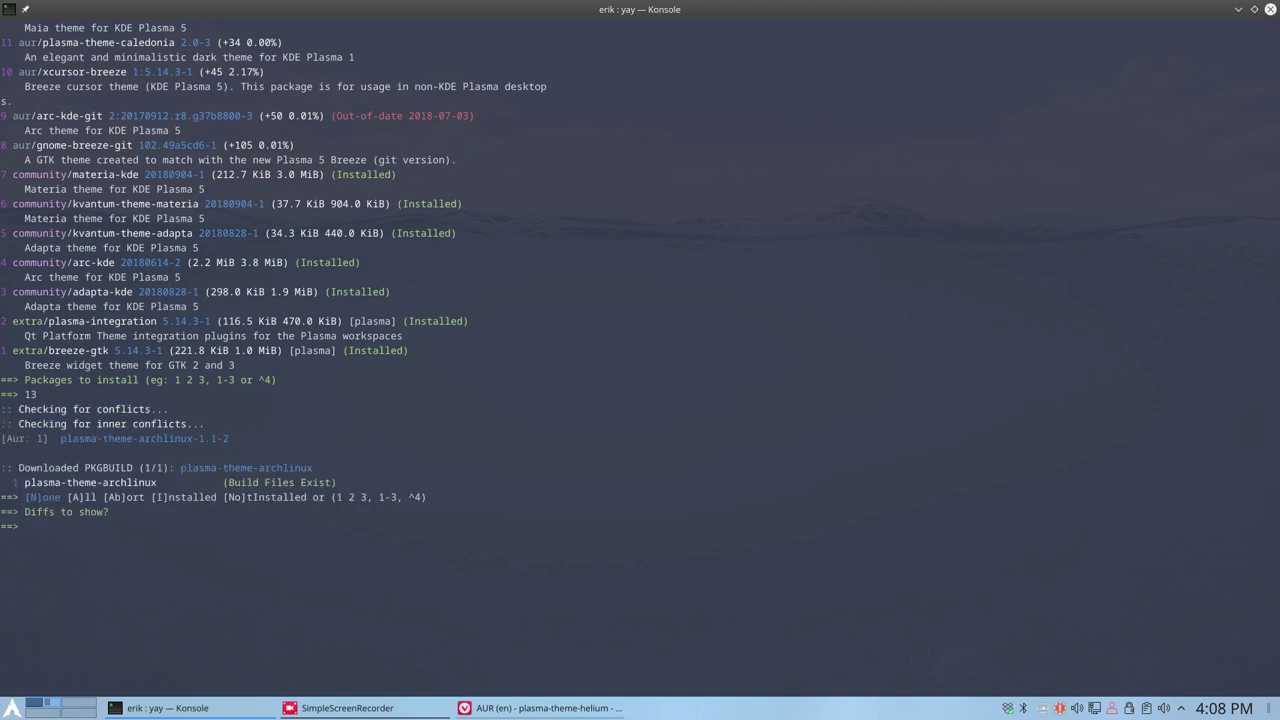
pyautogui.press('Return')
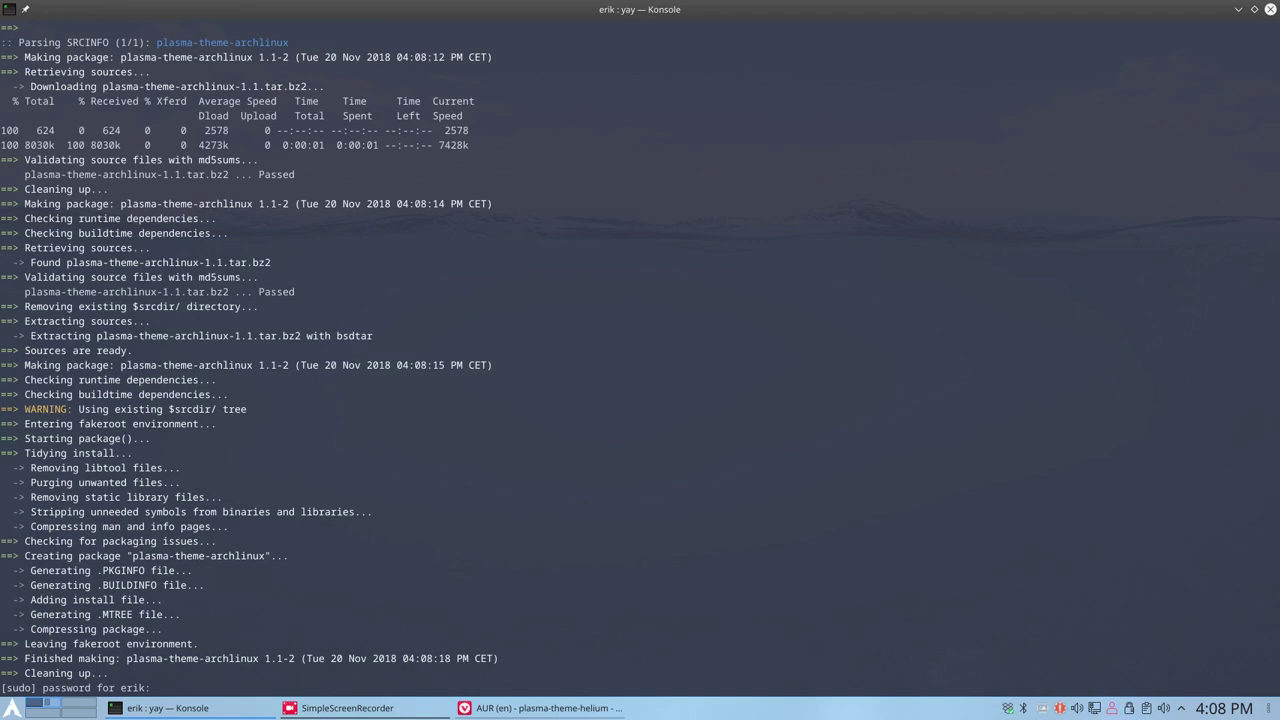
pyautogui.press('Return')
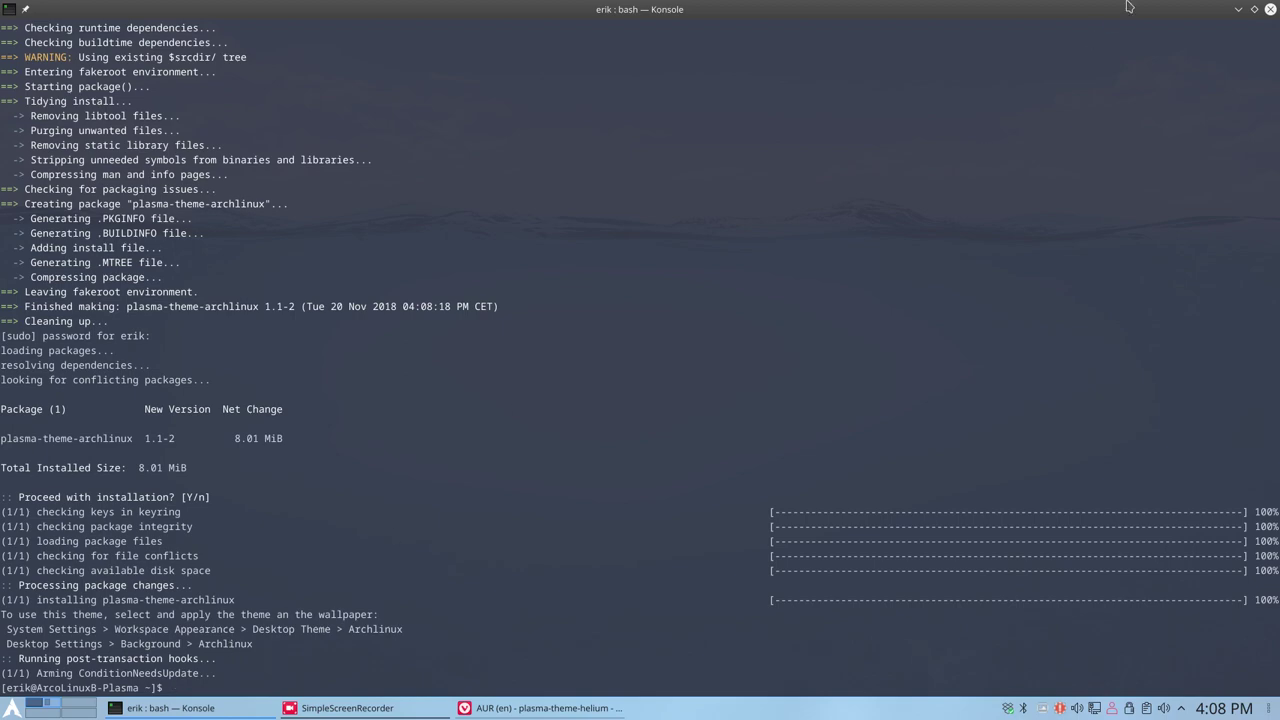
pyautogui.moveTo(1102, 39); pyautogui.dragTo(1194, 45)
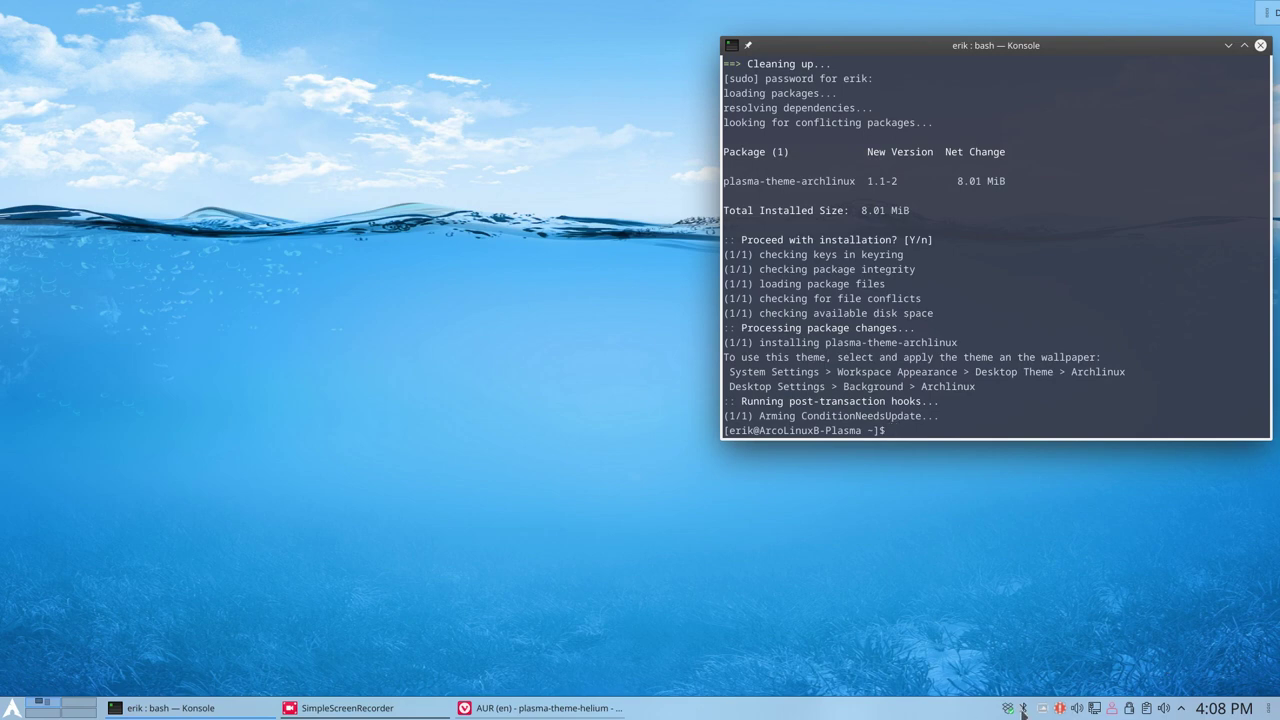
# Step: In a second terminal, run 'update' and accept the keyutils and lib32-keyutils 1.6-1 upgrades
pyautogui.hotkey('ctrl', 'alt', 't')
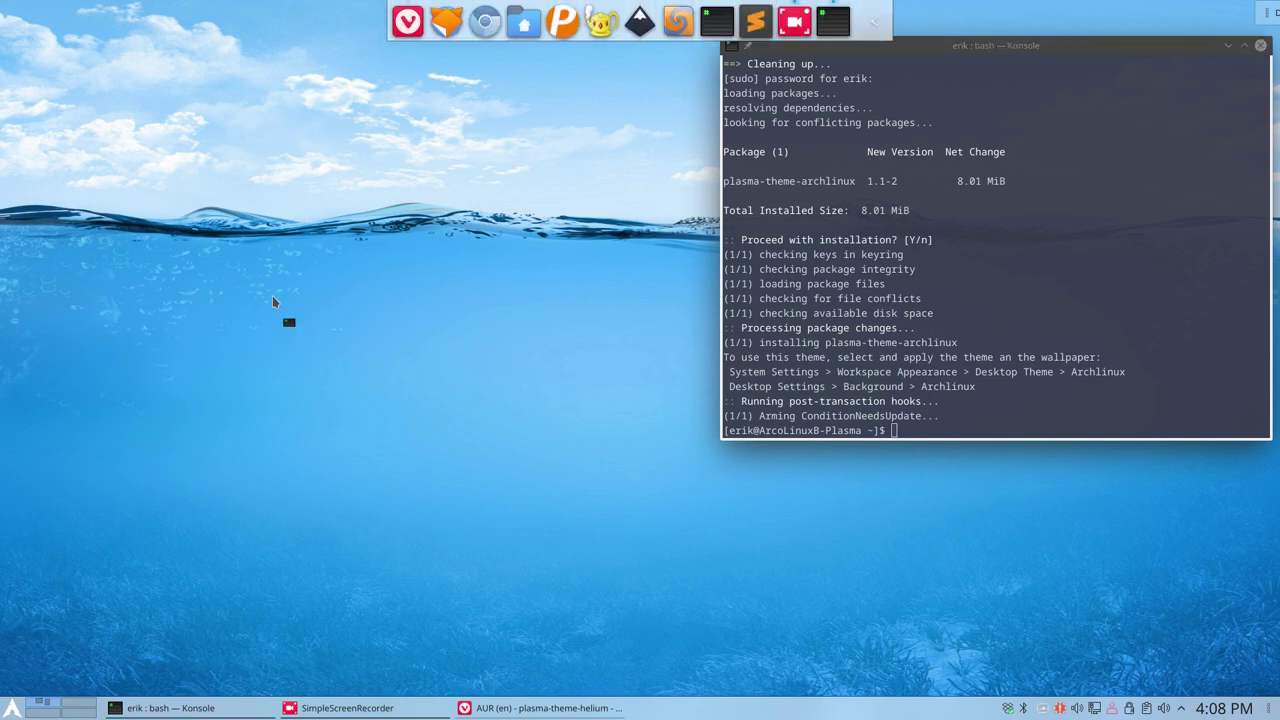
pyautogui.write('udpate')
pyautogui.press('Return')
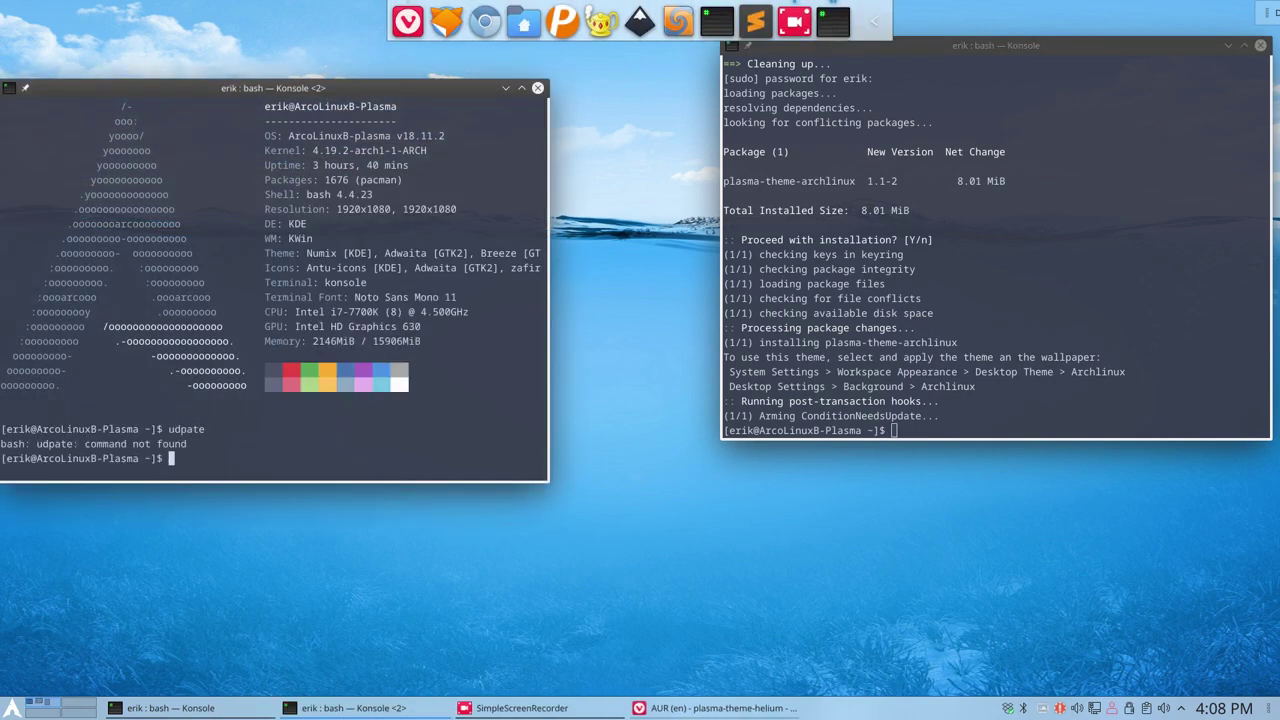
pyautogui.write('update')
pyautogui.press('Return')
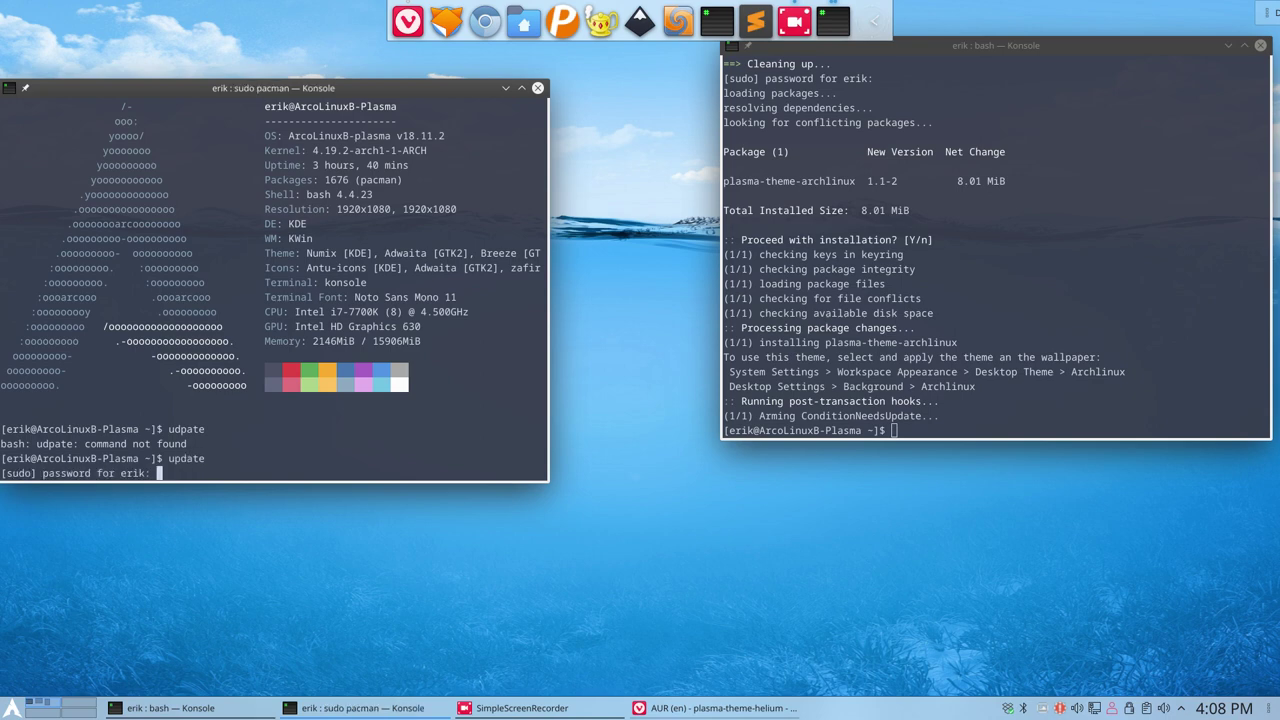
pyautogui.press('Return')
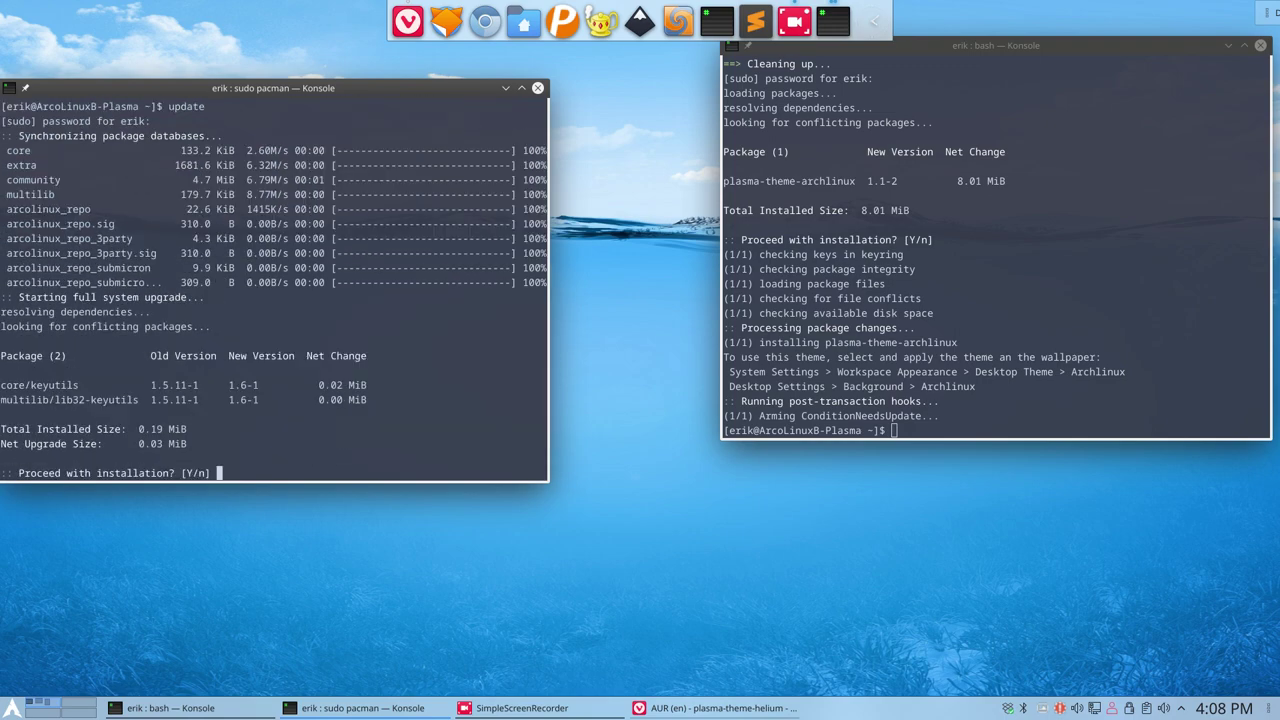
pyautogui.press('Return')
# Step: Run 'pksyua' to confirm nothing else needs updating, then close that terminal
pyautogui.write('pksyua')
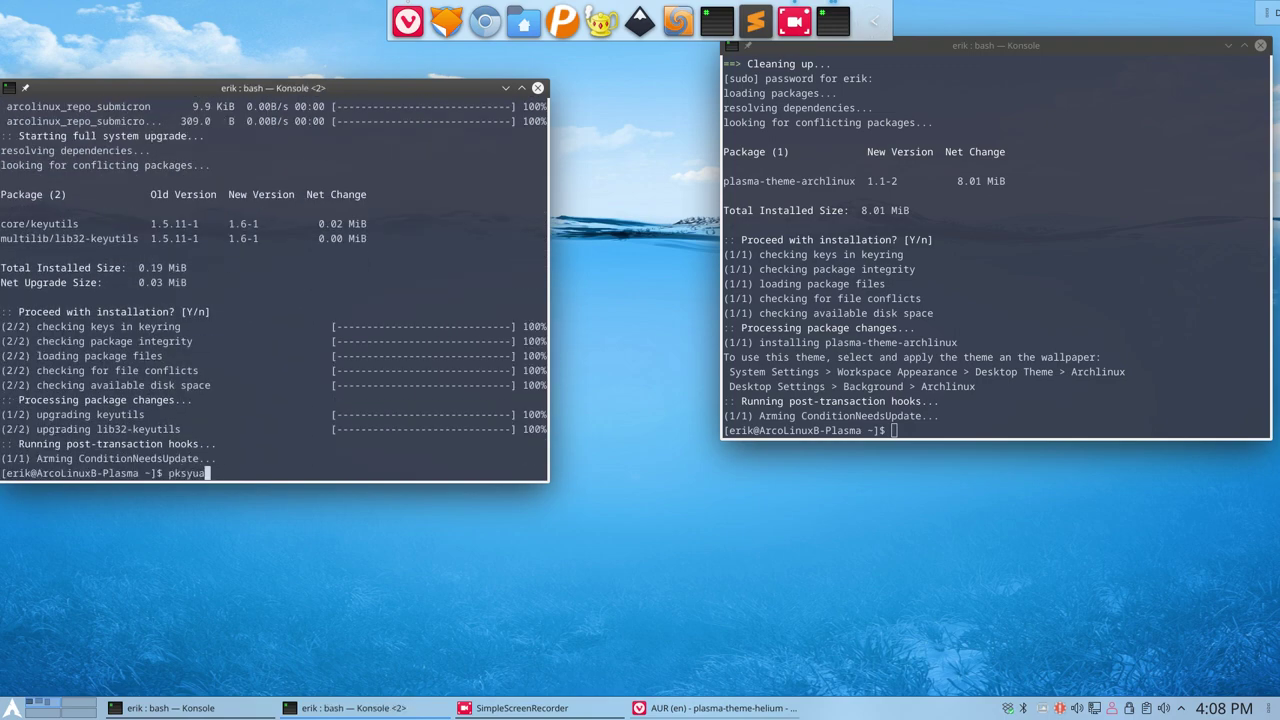
pyautogui.press('Return')
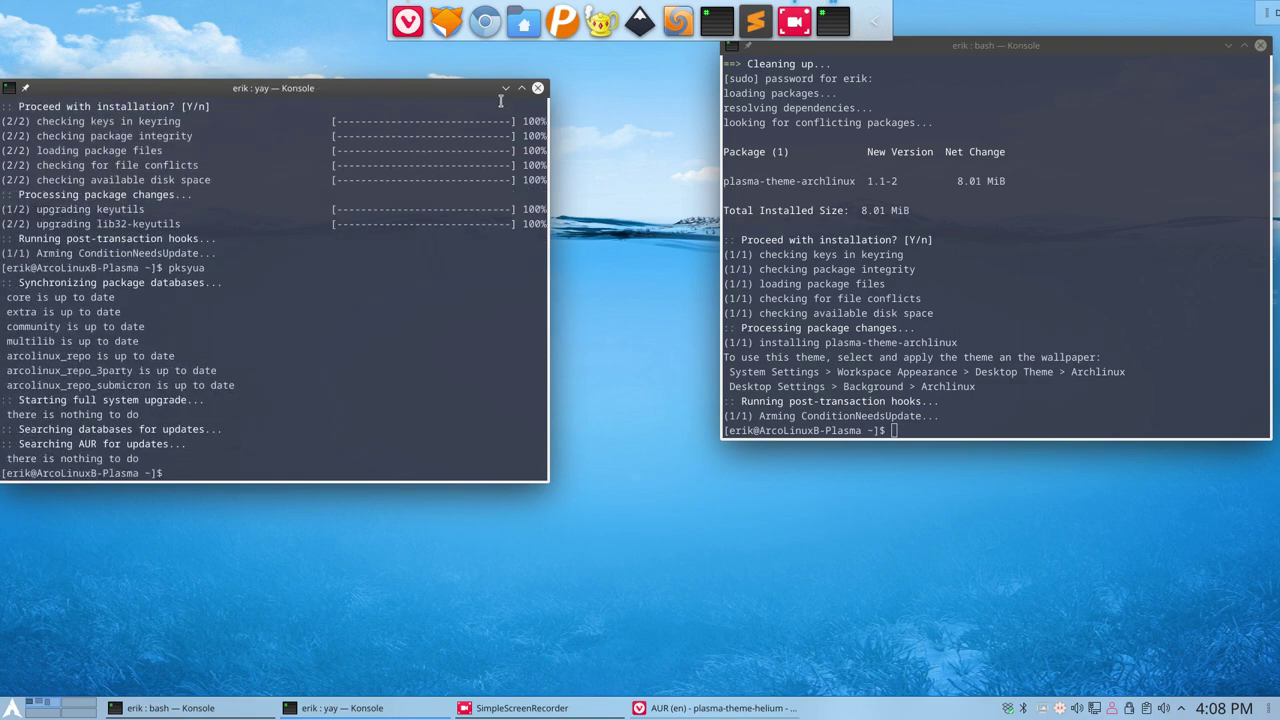
pyautogui.click(538, 89)
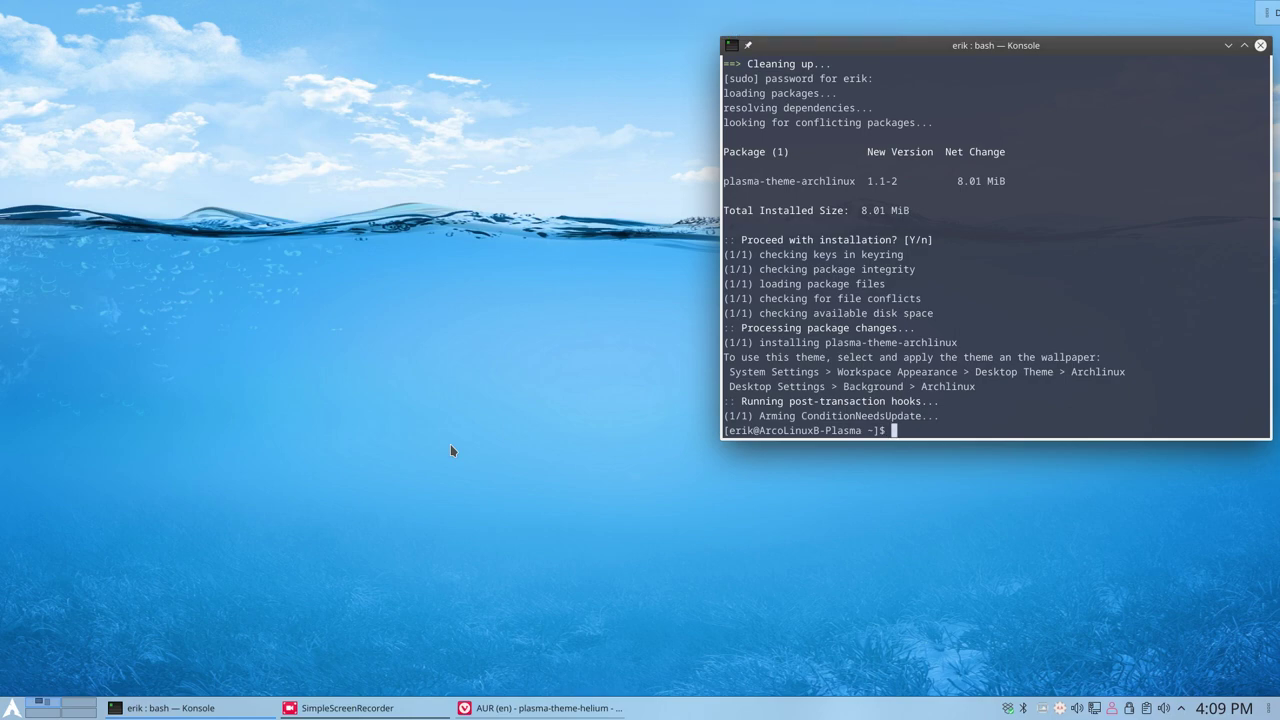
# Step: In System Settings' Look And Feel page, select and apply the Archlinux theme, then minimise
pyautogui.click(12, 710)
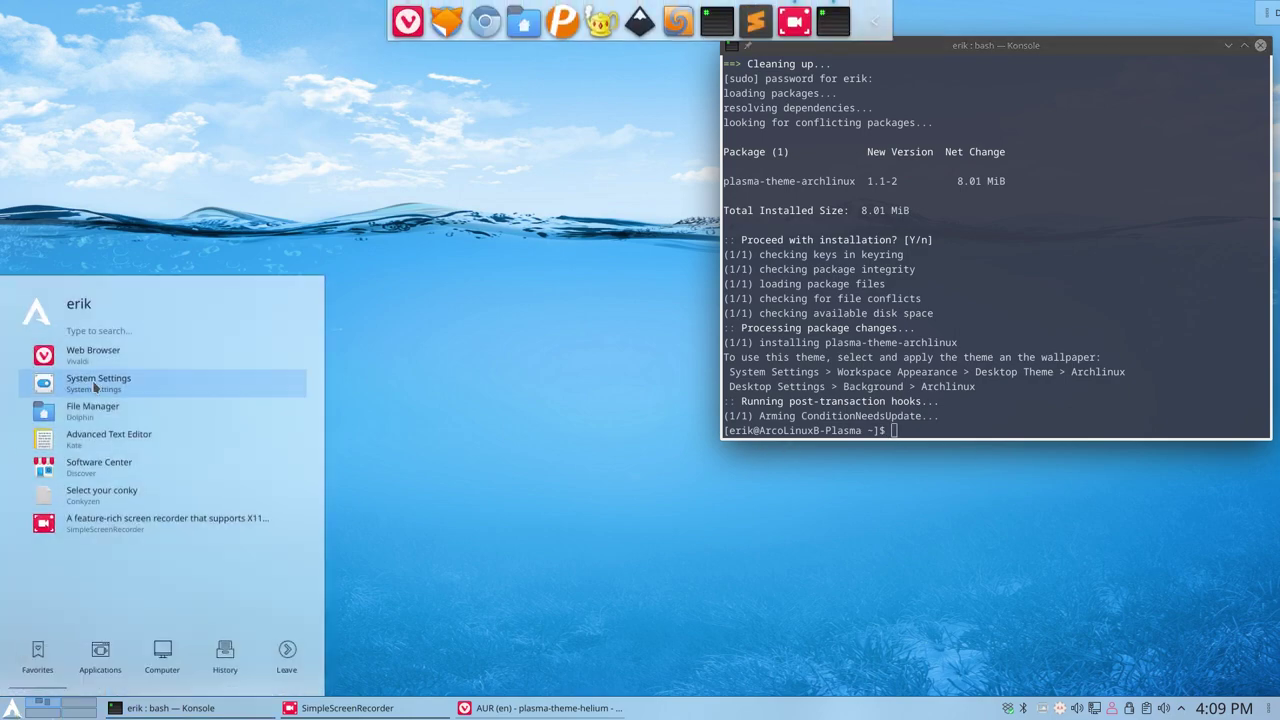
pyautogui.click(95, 385)
pyautogui.click(64, 222)
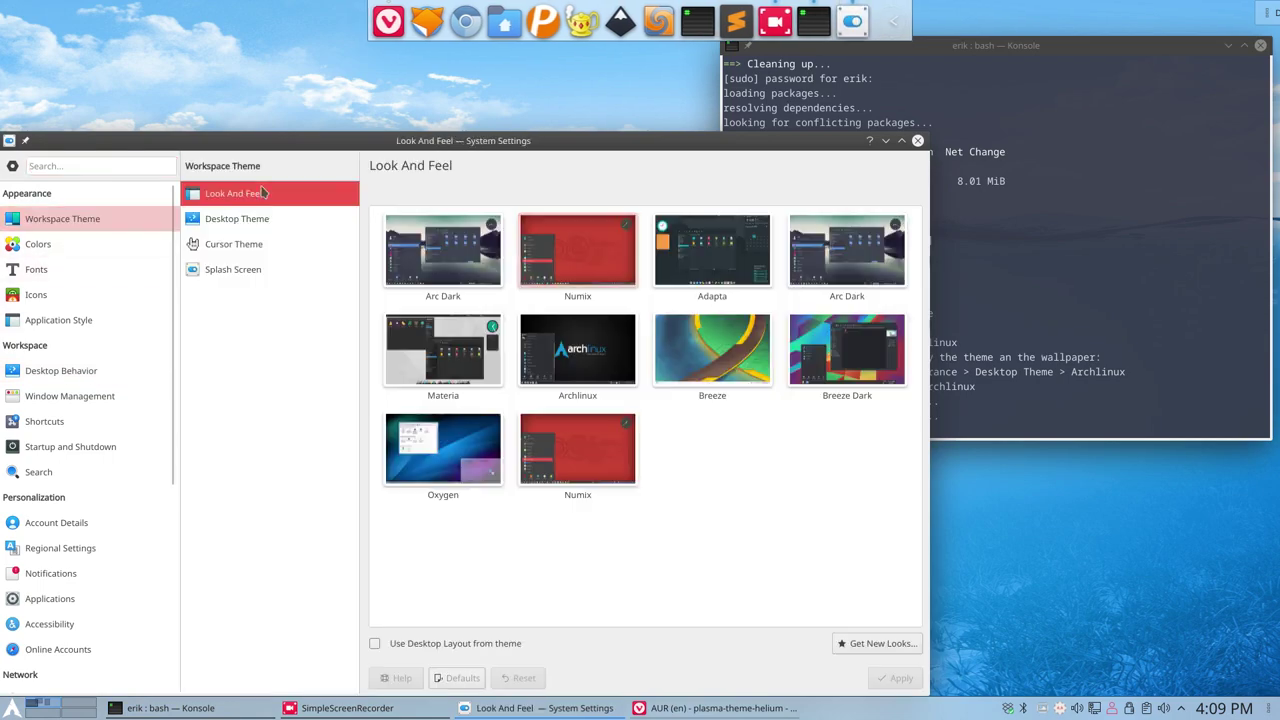
pyautogui.doubleClick(478, 143)
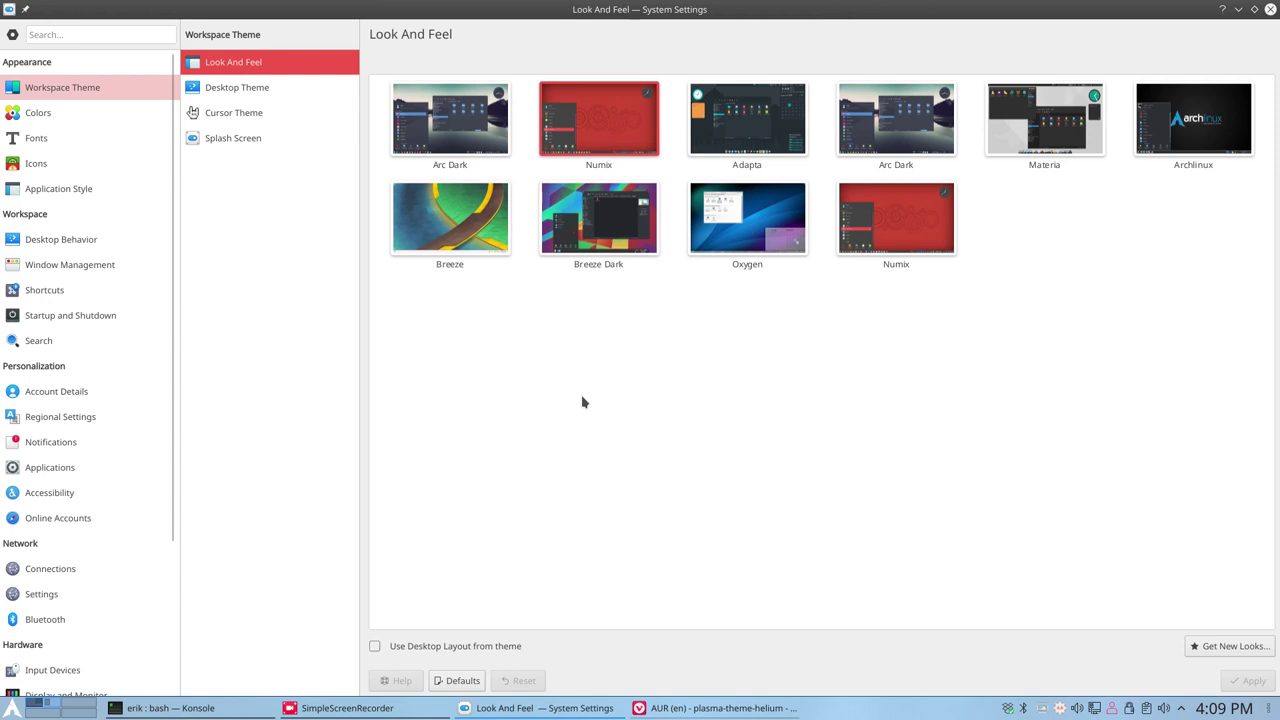
pyautogui.click(1192, 120)
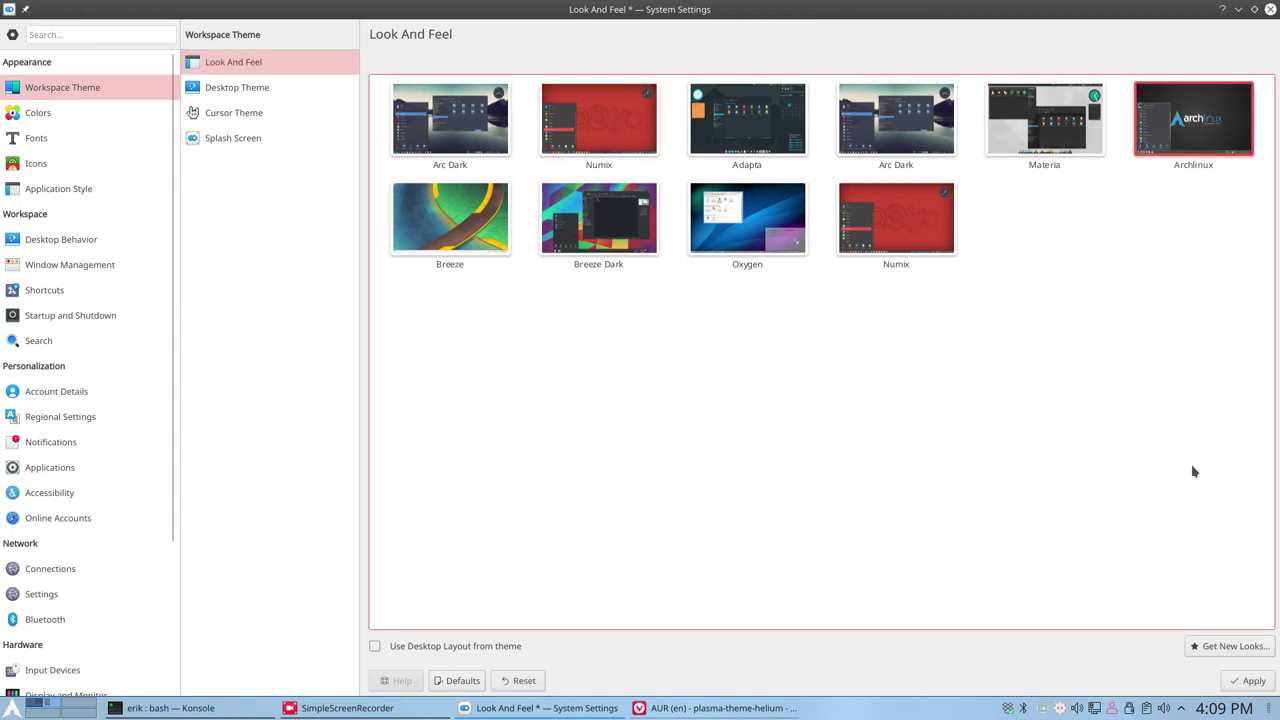
pyautogui.click(1250, 680)
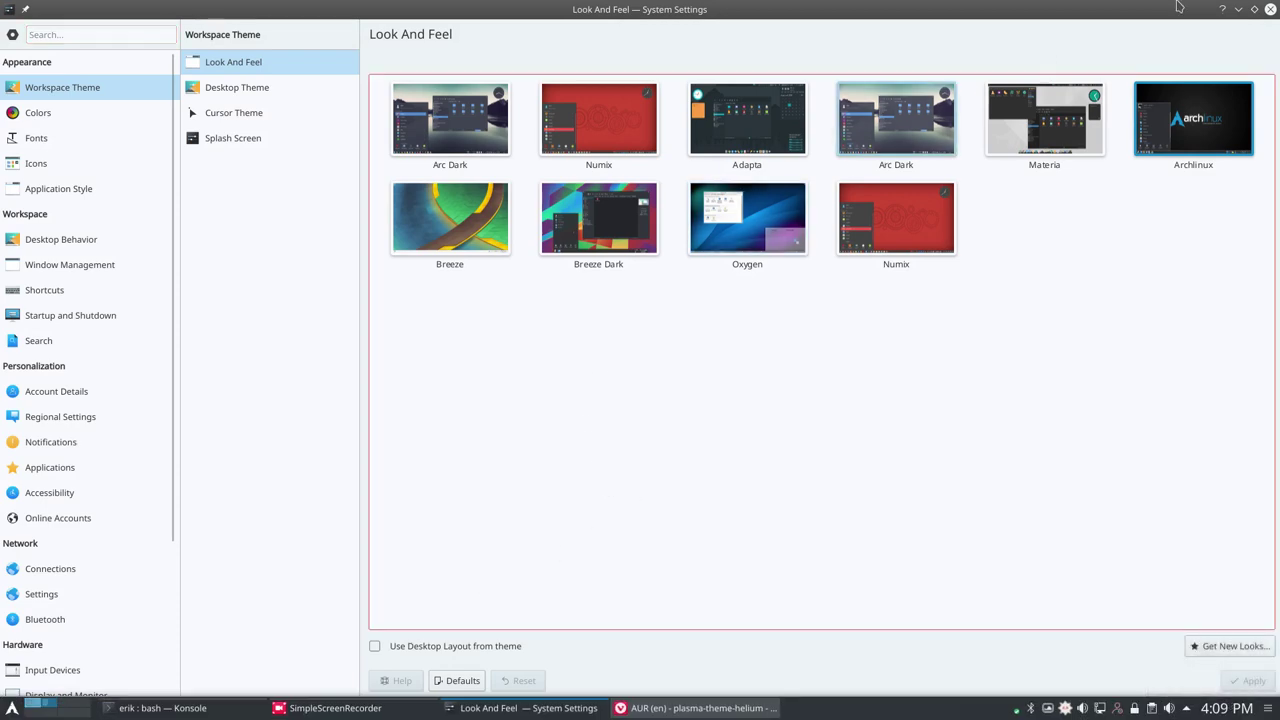
pyautogui.click(1238, 8)
# Step: Open the application launcher with the Super key and browse its tabs
pyautogui.press('super')
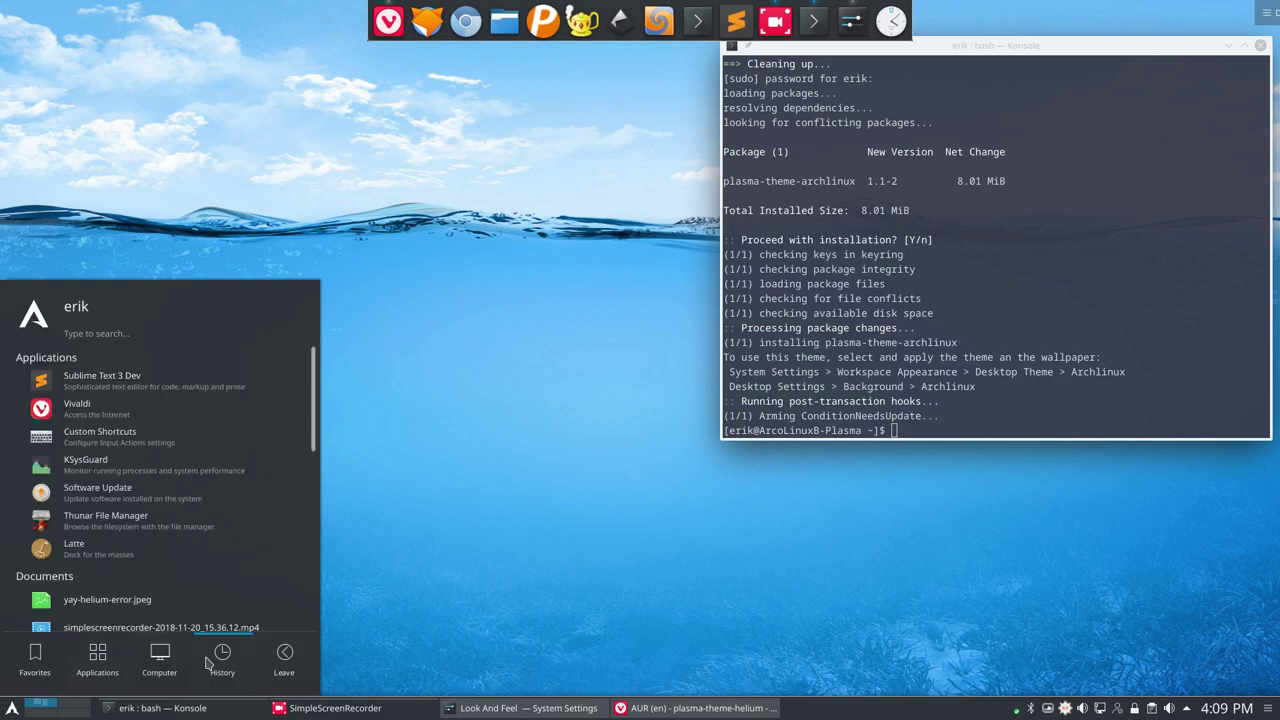
pyautogui.moveTo(97, 660)
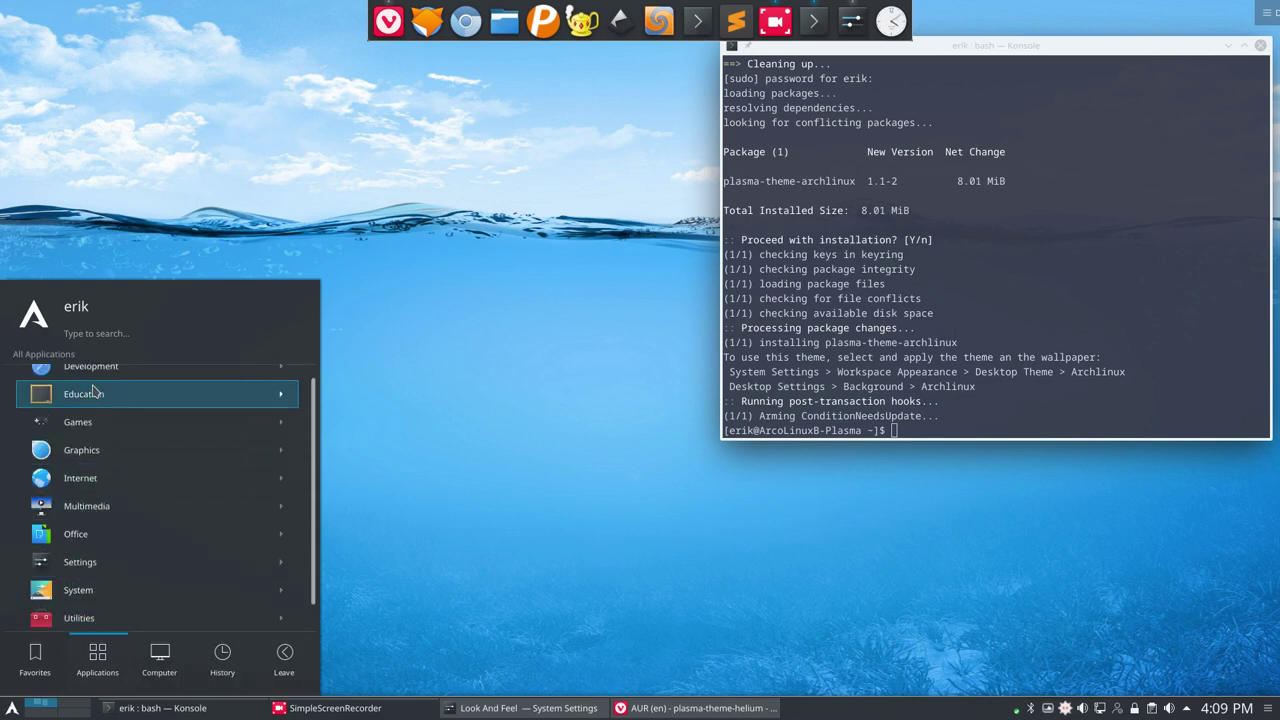
pyautogui.moveTo(35, 665)
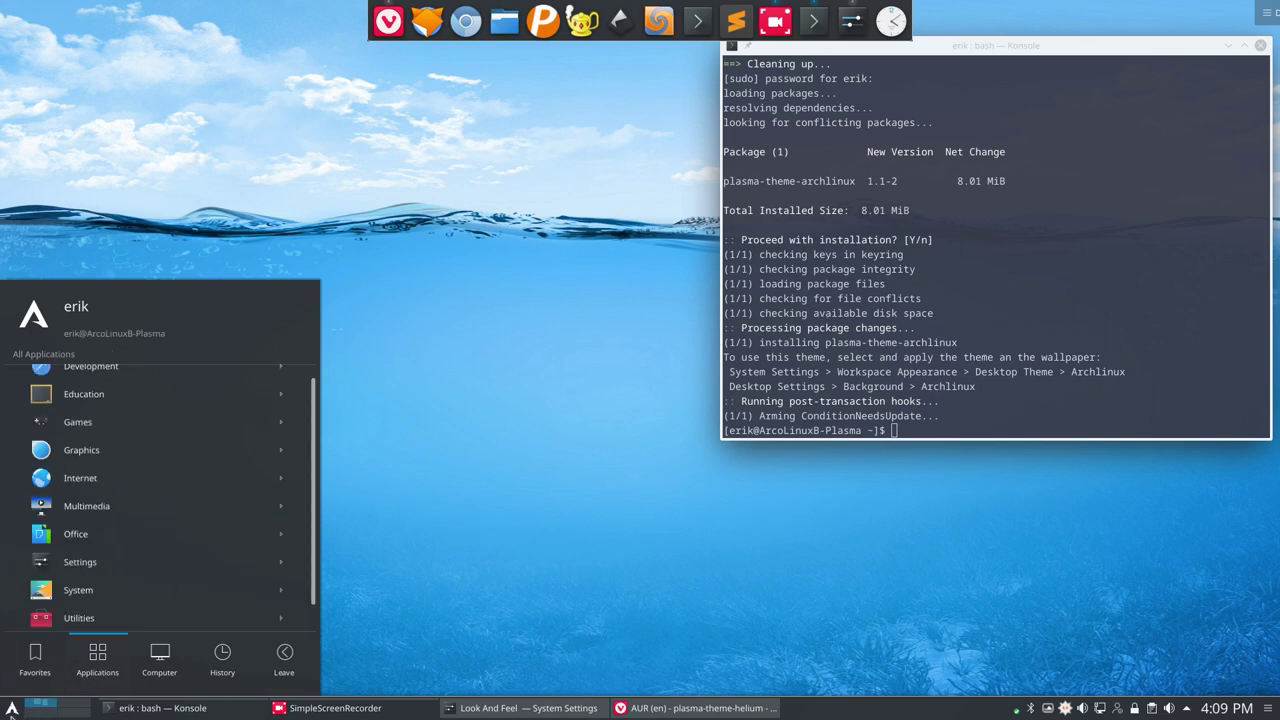
# Step: Restore System Settings, then select and apply Breeze Snow on the Cursor Theme page
pyautogui.moveTo(40, 655)
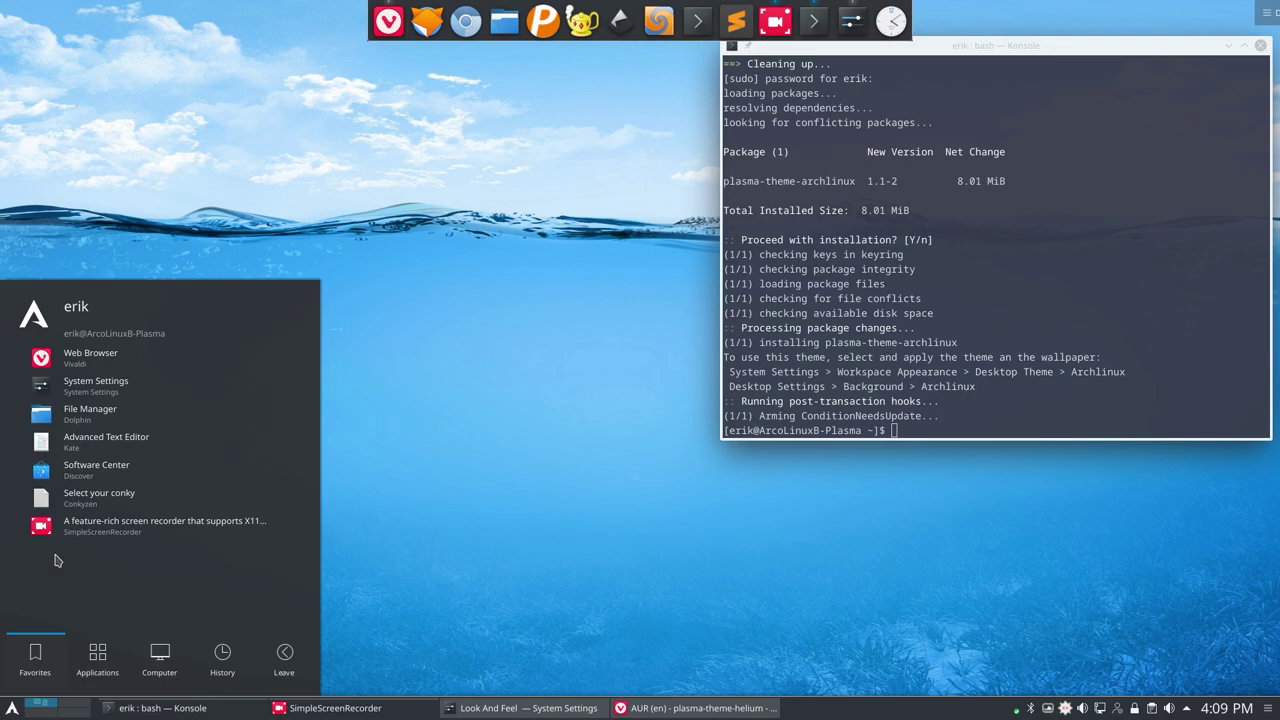
pyautogui.click(104, 394)
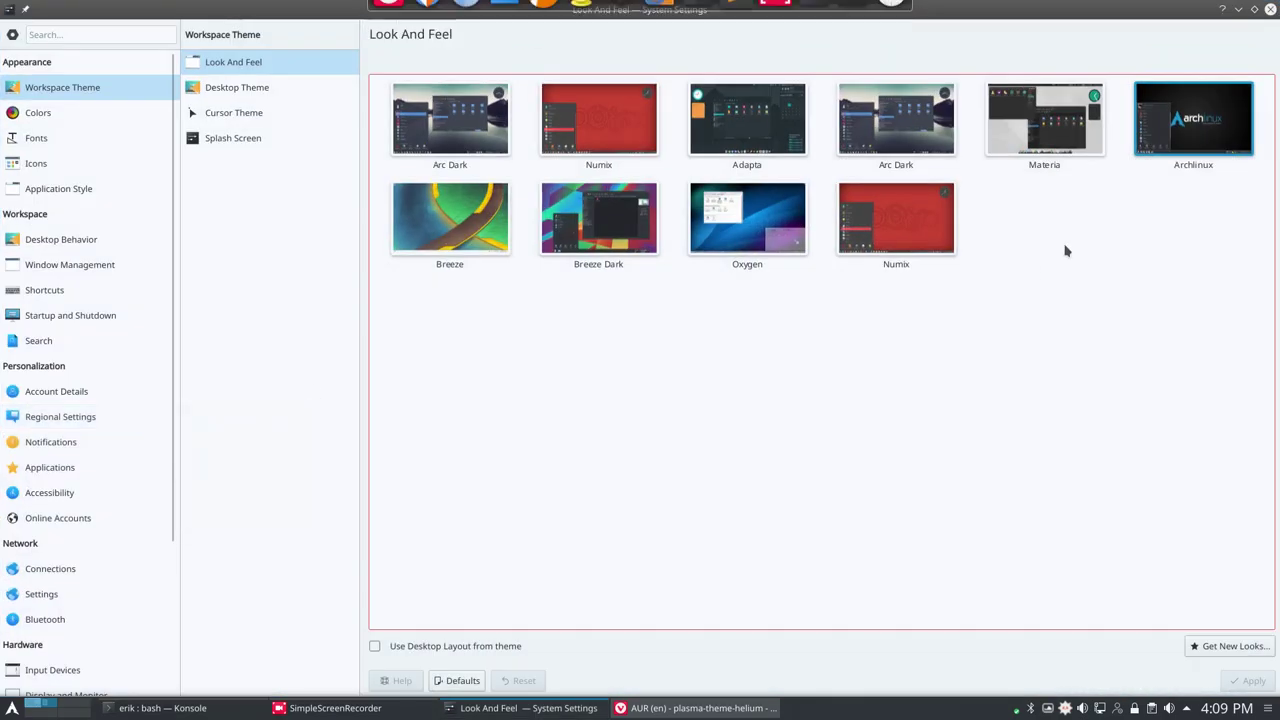
pyautogui.click(255, 90)
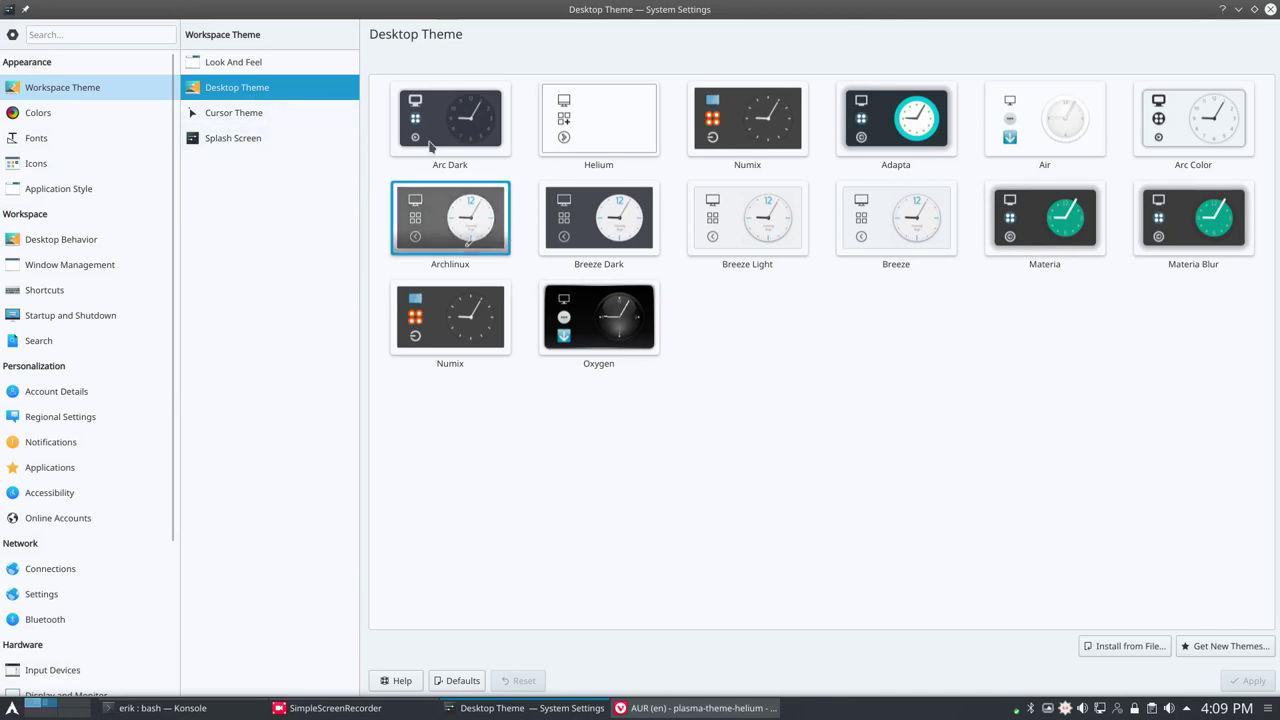
pyautogui.click(274, 112)
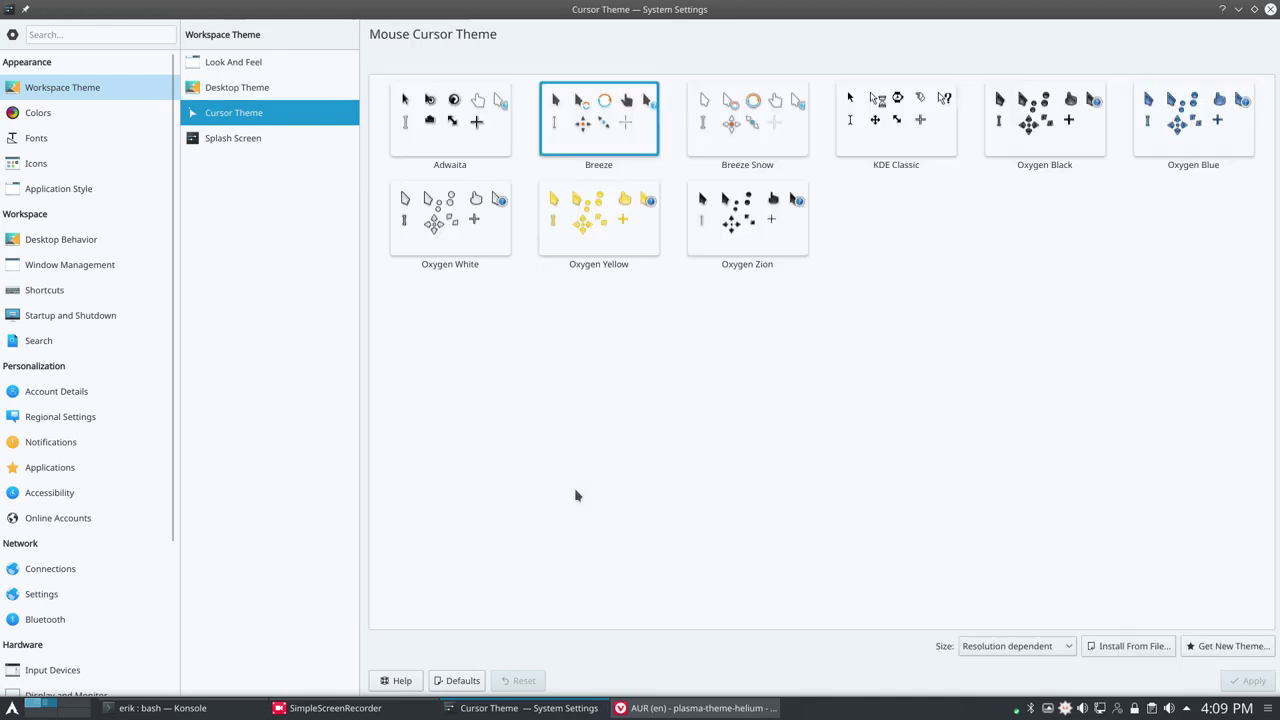
pyautogui.click(782, 121)
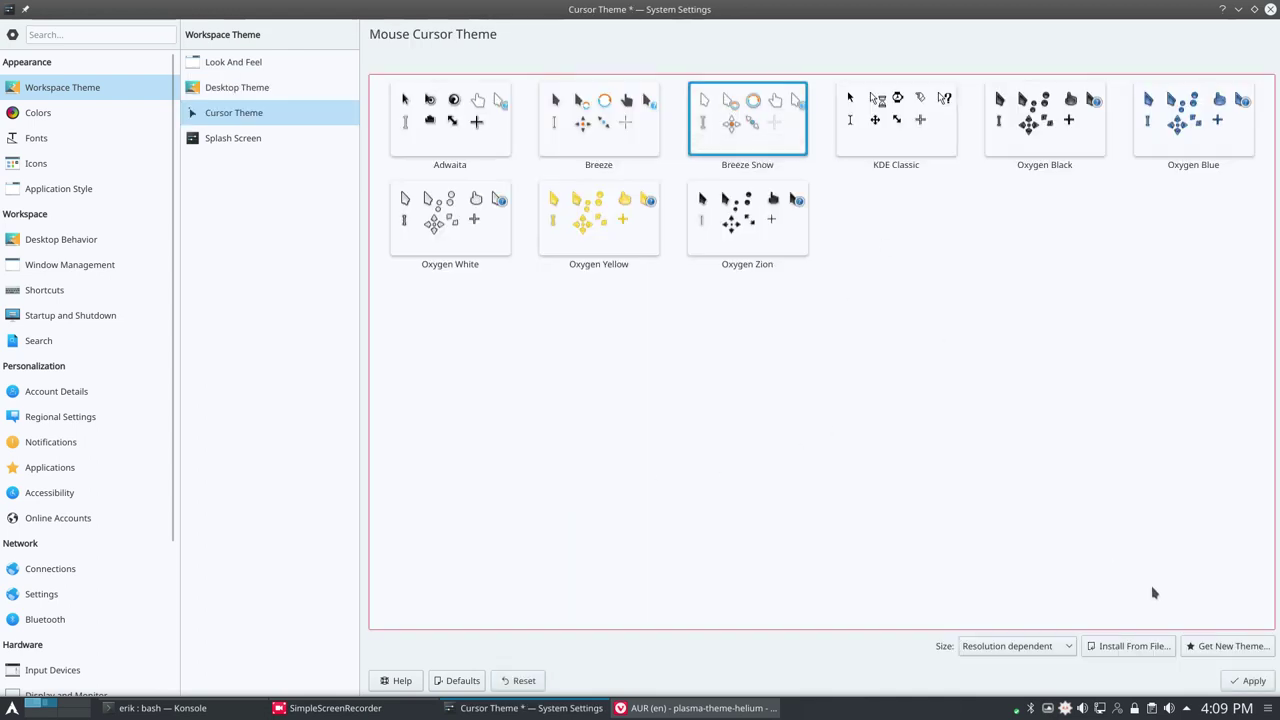
pyautogui.click(1240, 683)
# Step: Preview the Archlinux splash screen on the Splash Screen page, then close System Settings
pyautogui.click(263, 147)
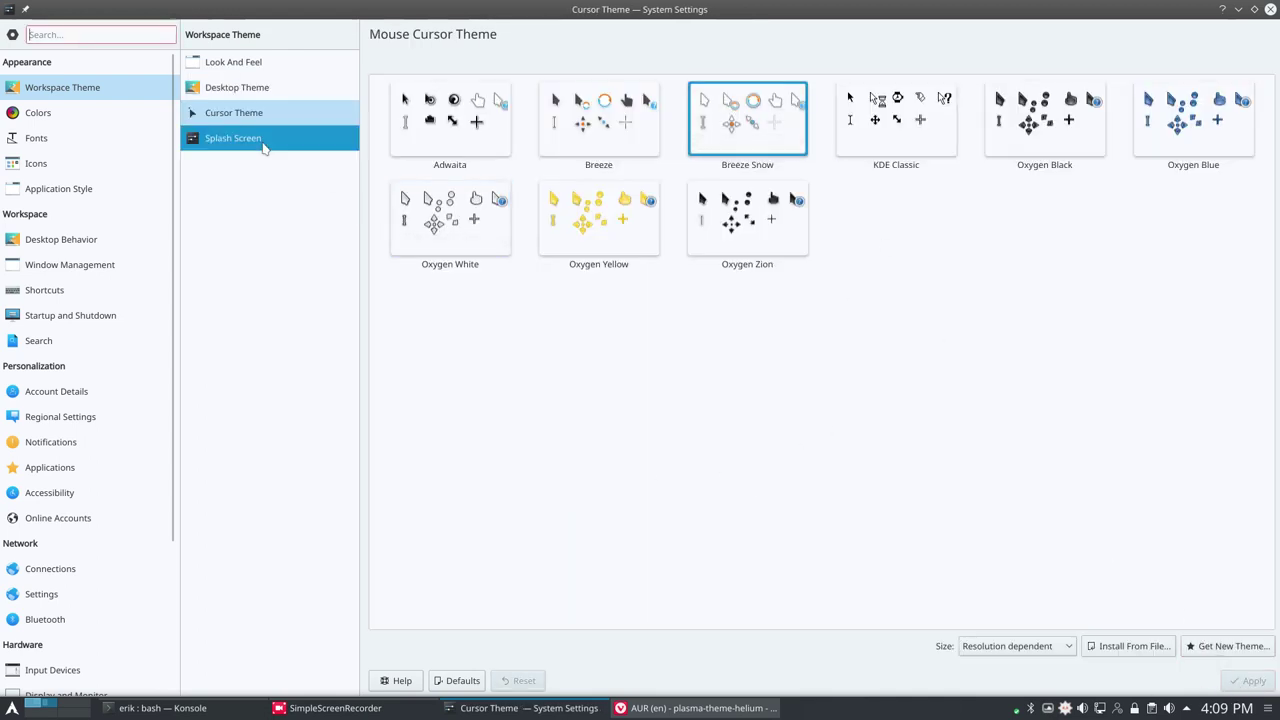
pyautogui.click(431, 243)
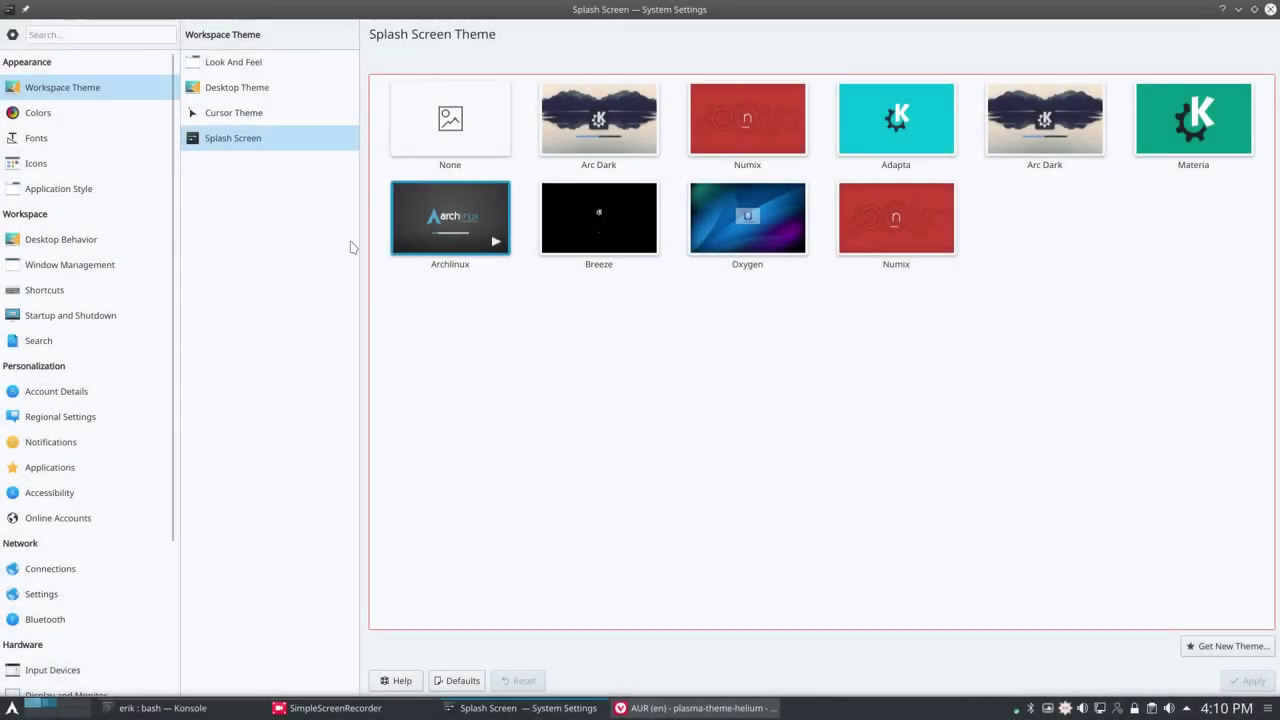
pyautogui.moveTo(95, 105); pyautogui.dragTo(205, 120)
pyautogui.click(1270, 9)
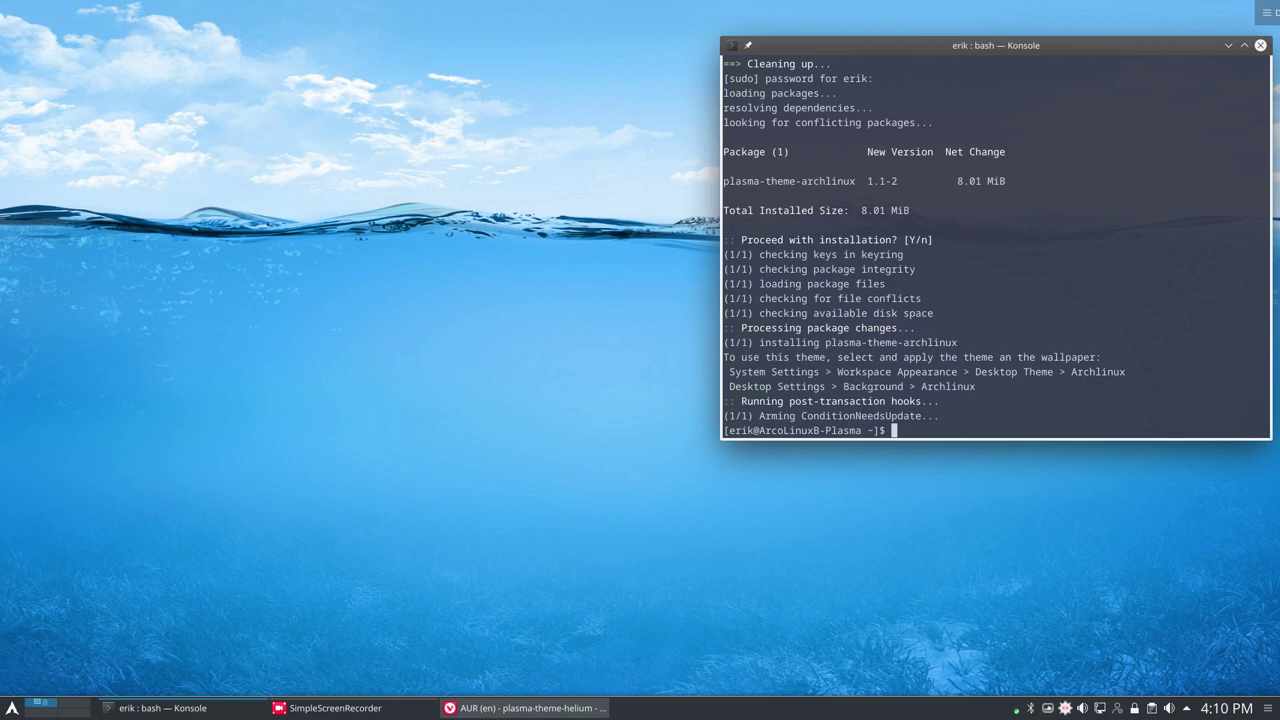
# Step: Rerun 'yay plasma theme' and check plasma-theme-archlinux 1.1-2 shows Installed, centring the window
pyautogui.write('yay plasma theme')
pyautogui.press('Return')
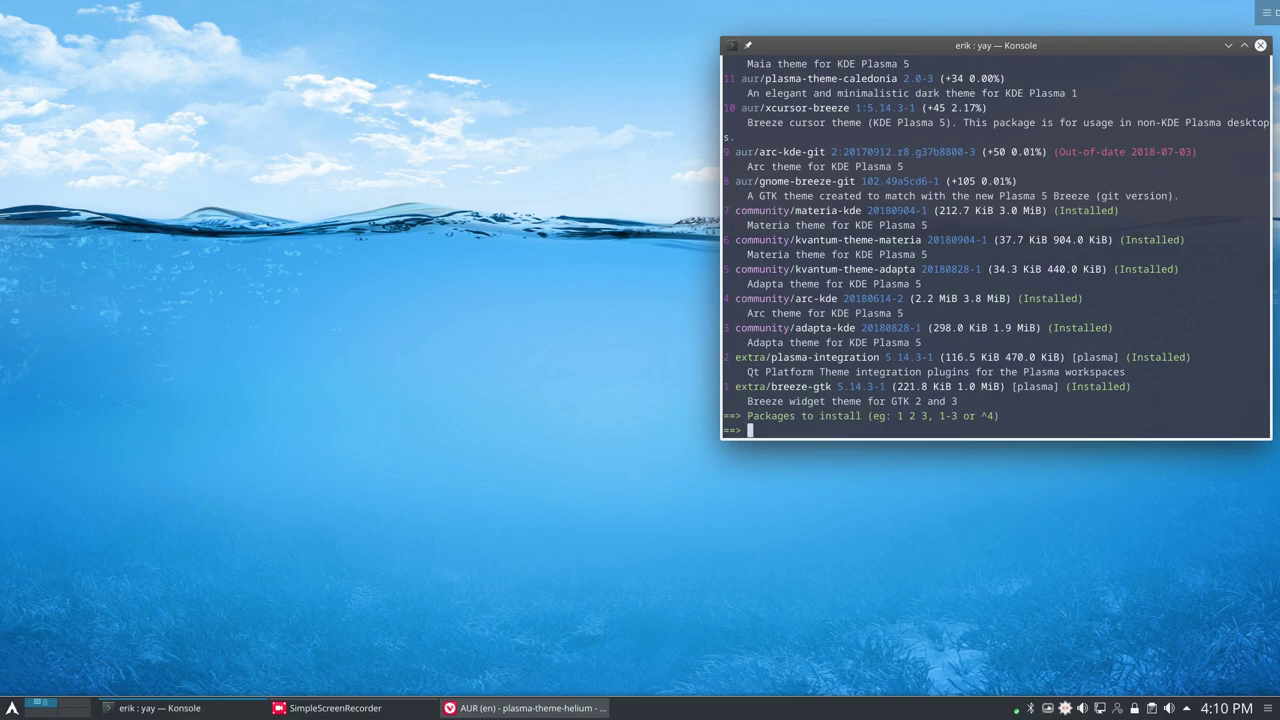
pyautogui.scroll(10, 996, 247)
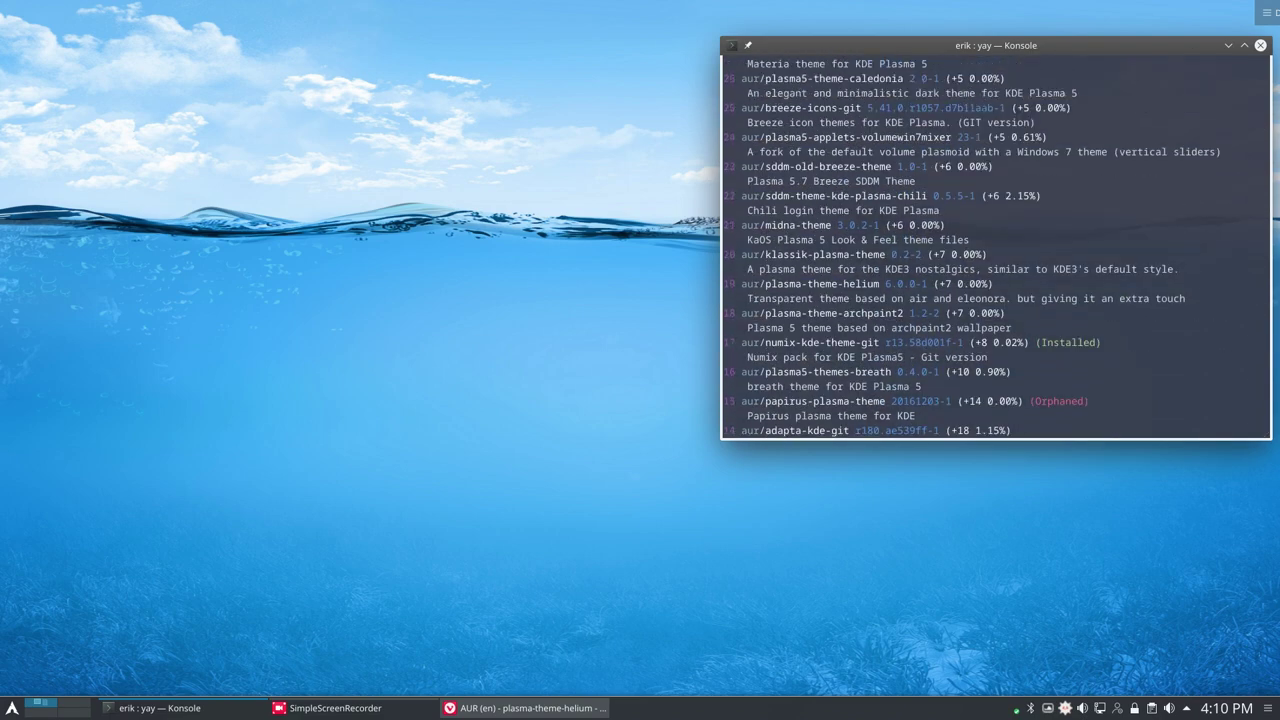
pyautogui.scroll(-10, 996, 247)
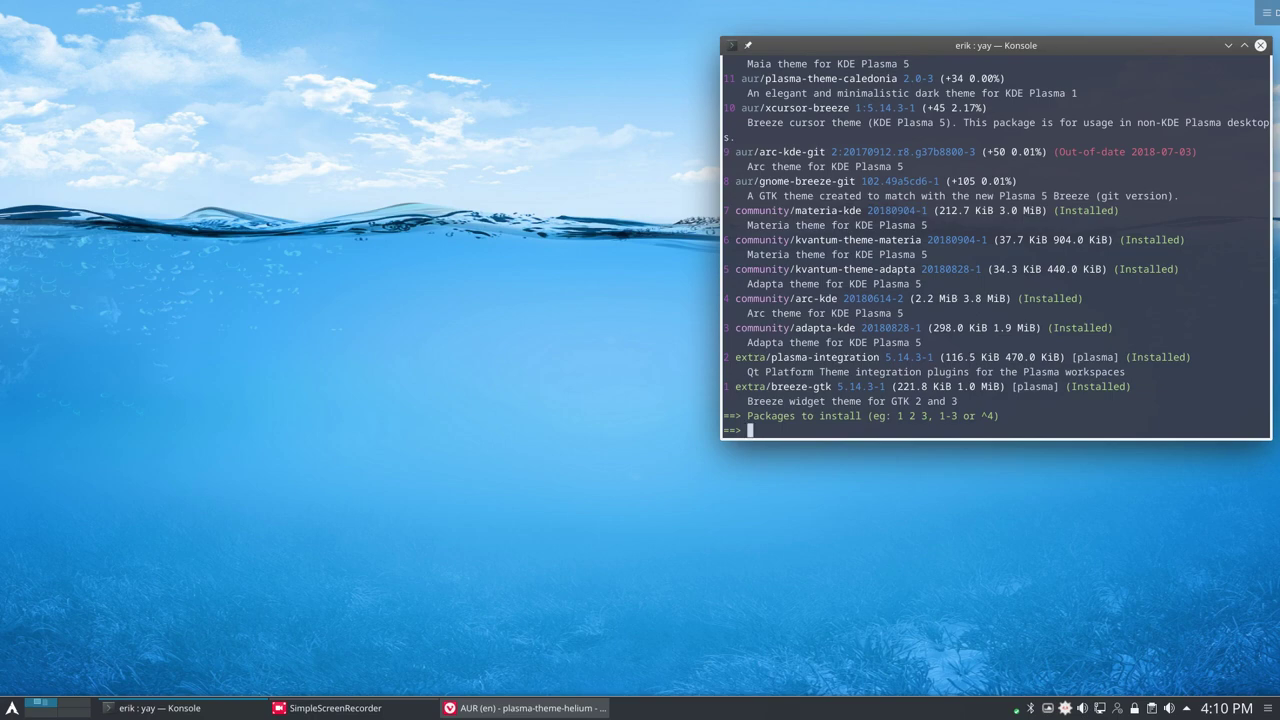
pyautogui.moveTo(1062, 50); pyautogui.dragTo(711, 120)
pyautogui.scroll(6, 647, 320)
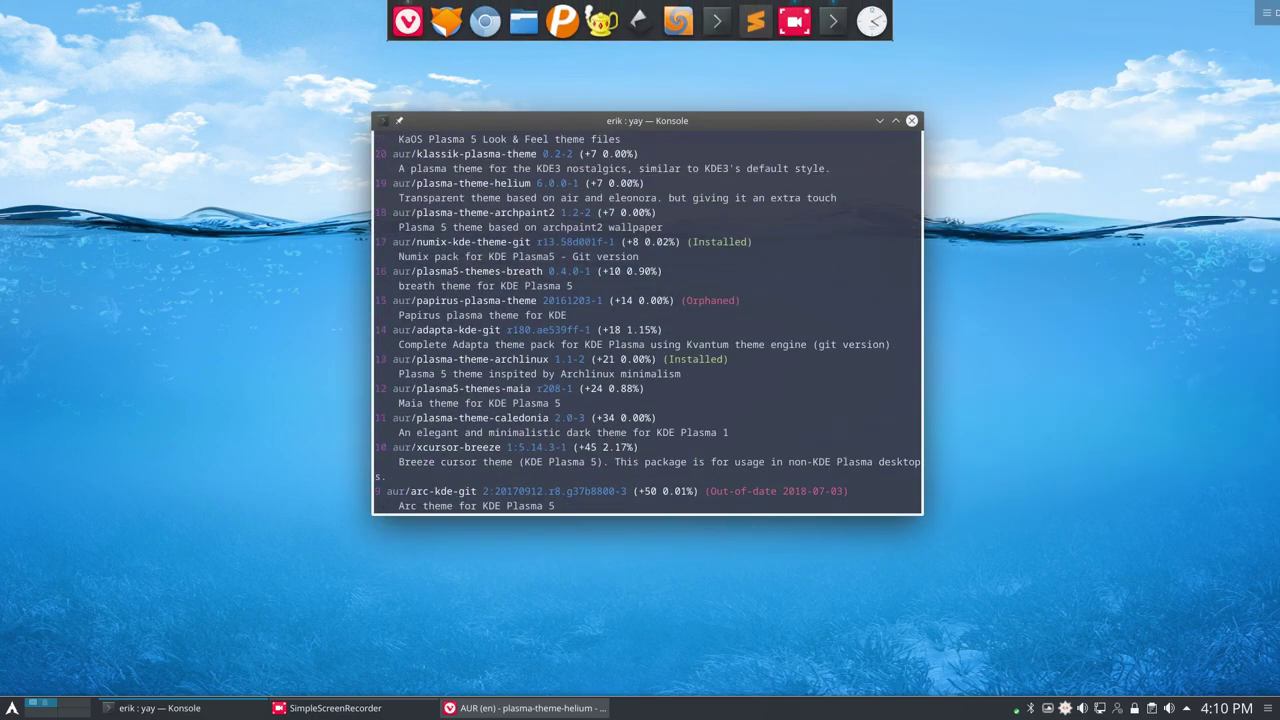